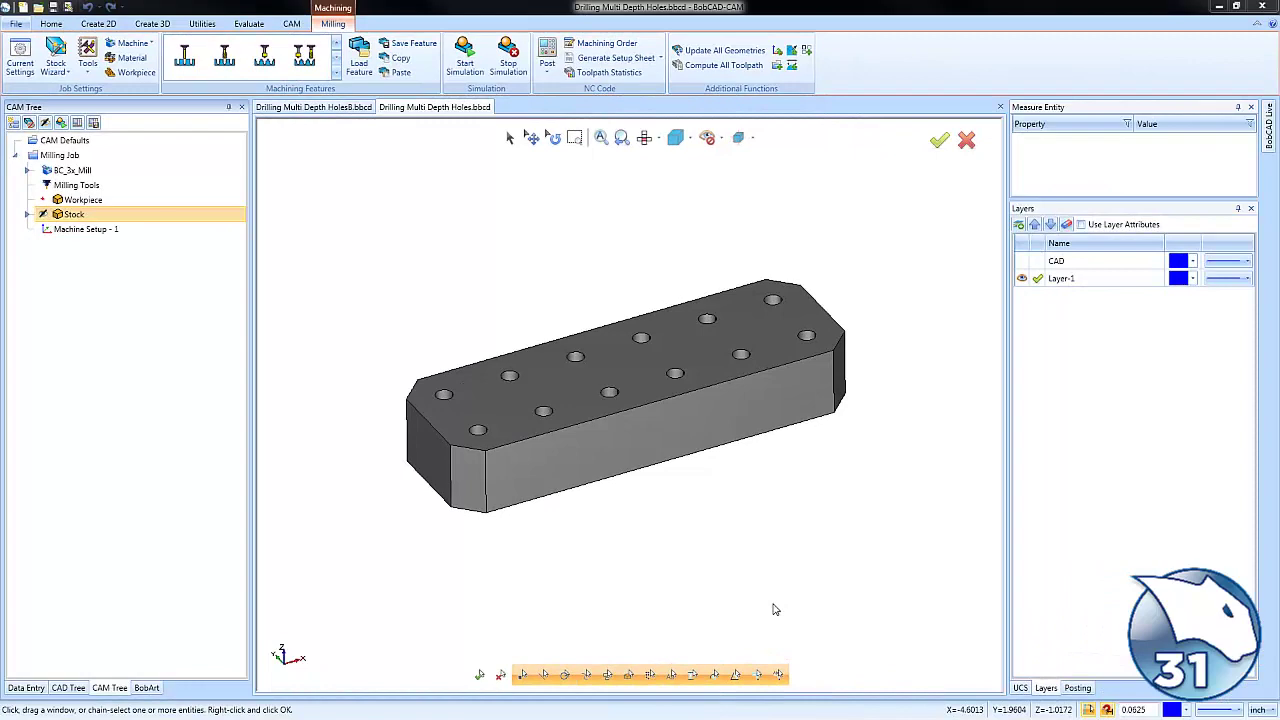
- Add a Mill Drill Hole feature to Machine Setup - 1, window-selecting the whole block as its Standard Drill geometry
middle_click_drag(711, 566, 706, 491)
key("t")
key("f")
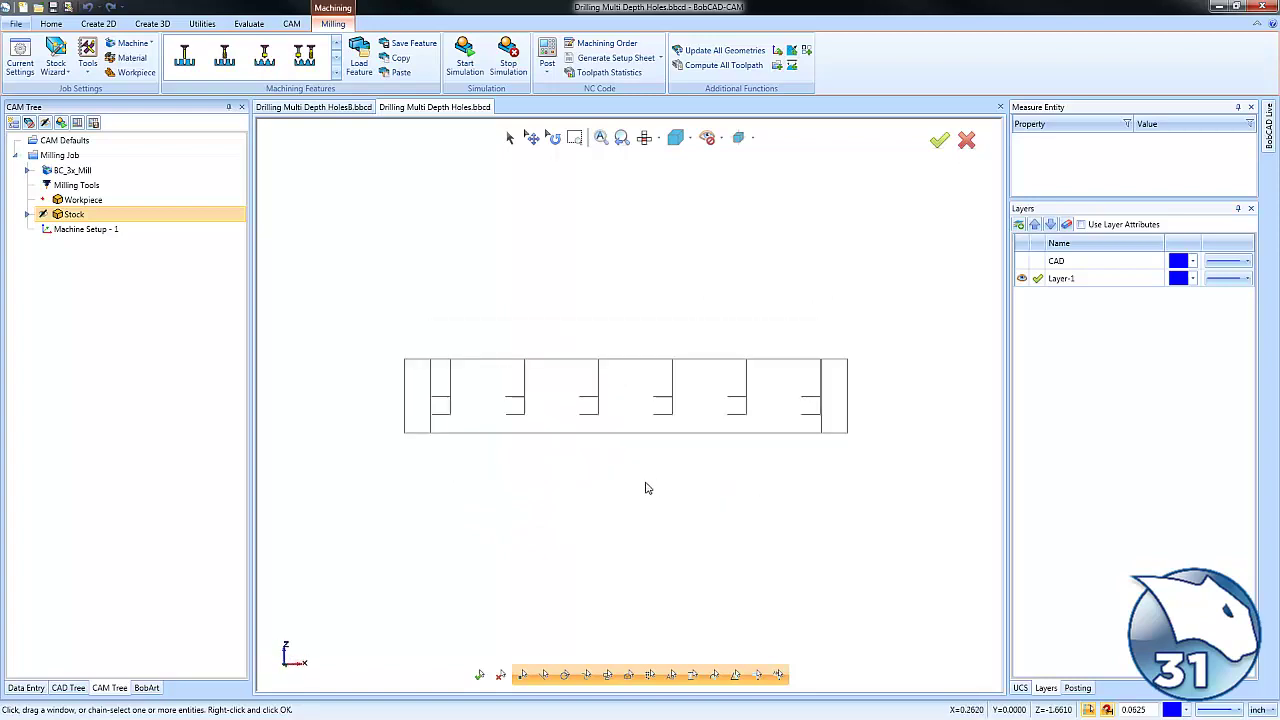
key("r")
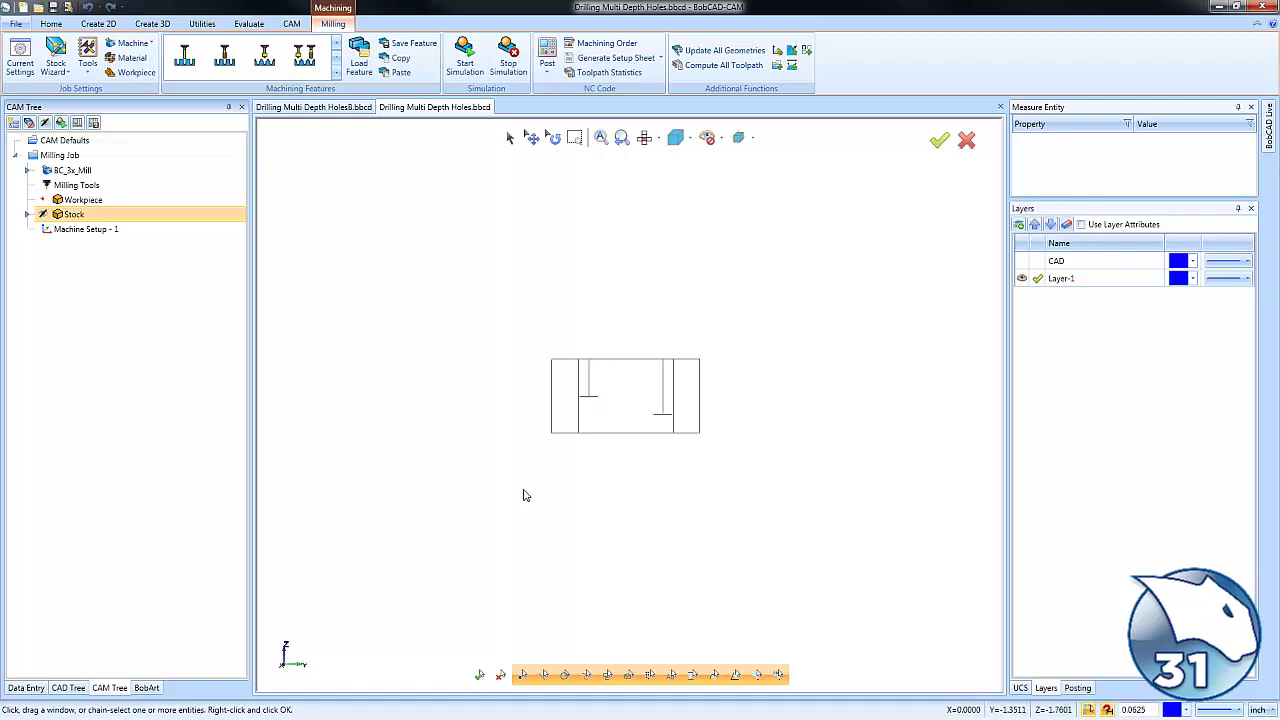
mouse_move(523, 495)
middle_mouse_down()
mouse_move(686, 494)
mouse_move(566, 426)
mouse_move(688, 503)
mouse_move(671, 520)
mouse_move(713, 489)
middle_mouse_up()
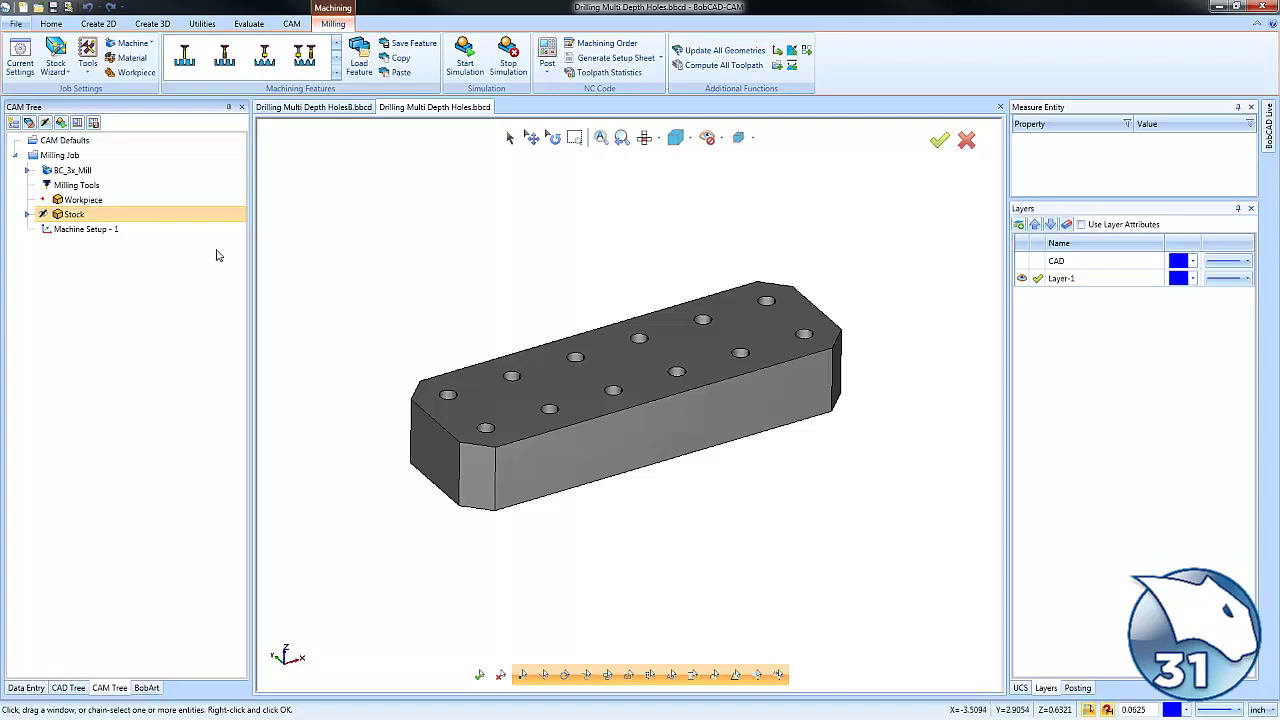
right_click(118, 231)
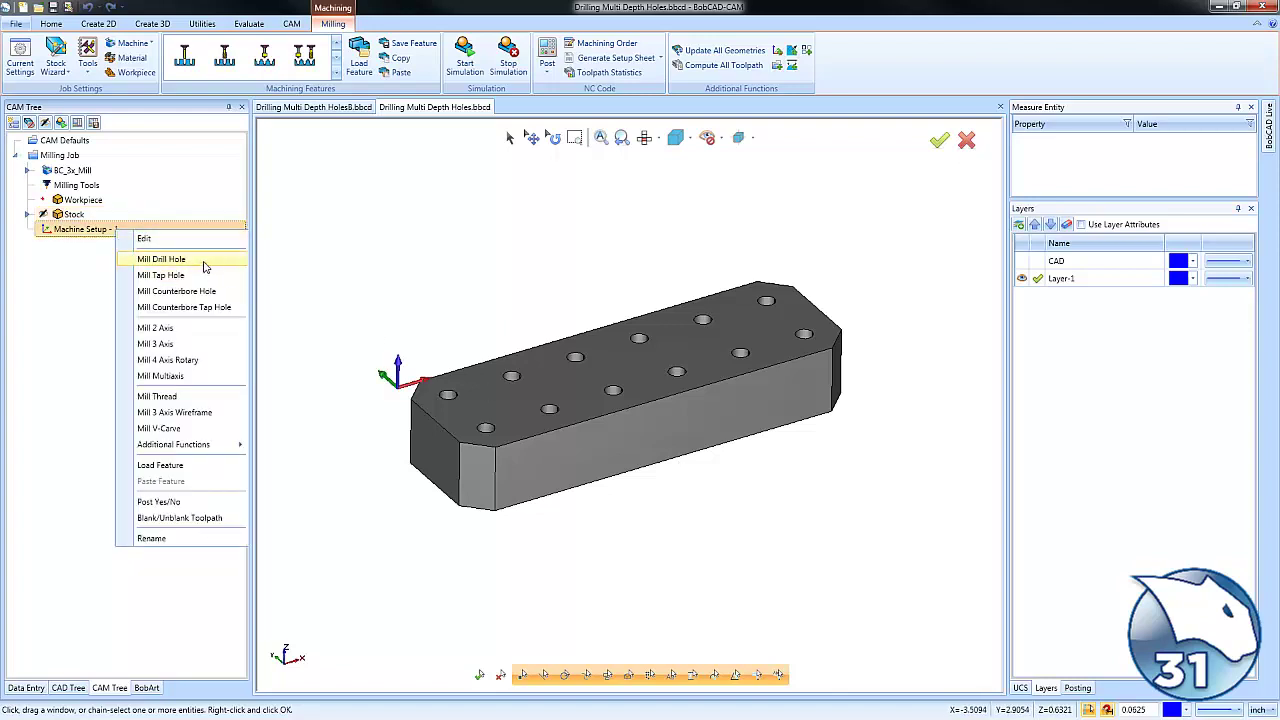
left_click(203, 264)
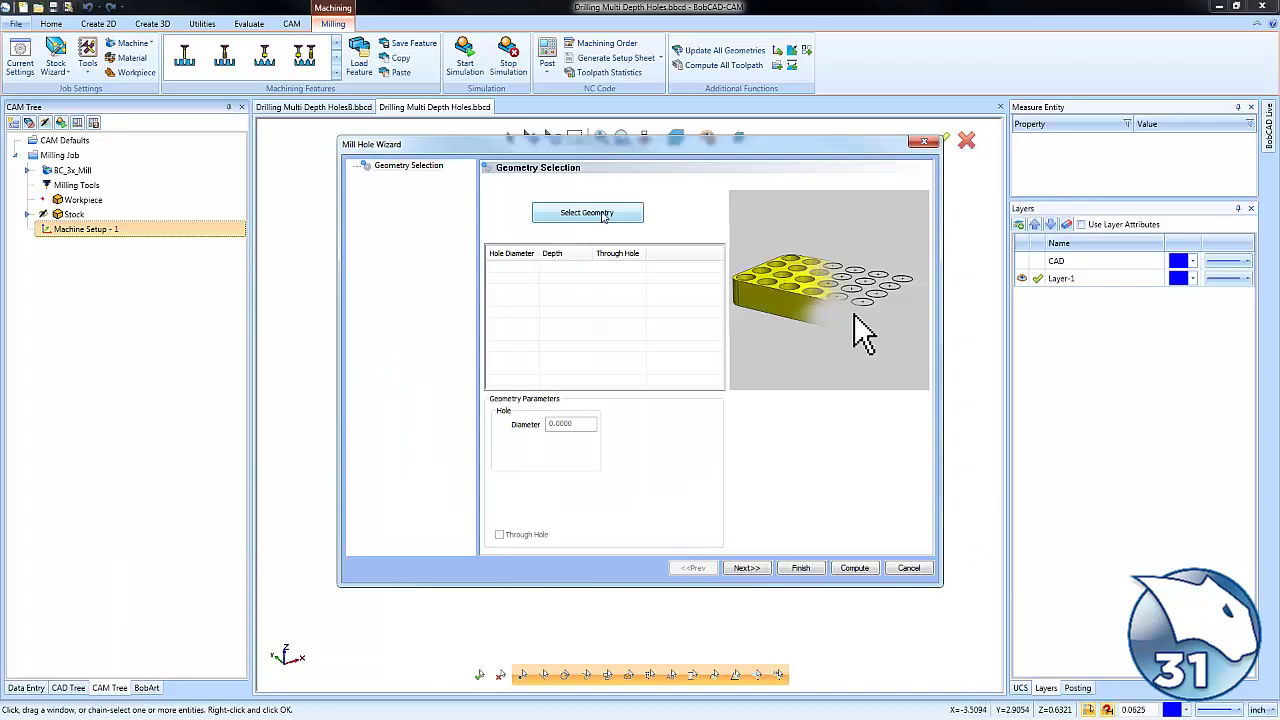
left_click(603, 214)
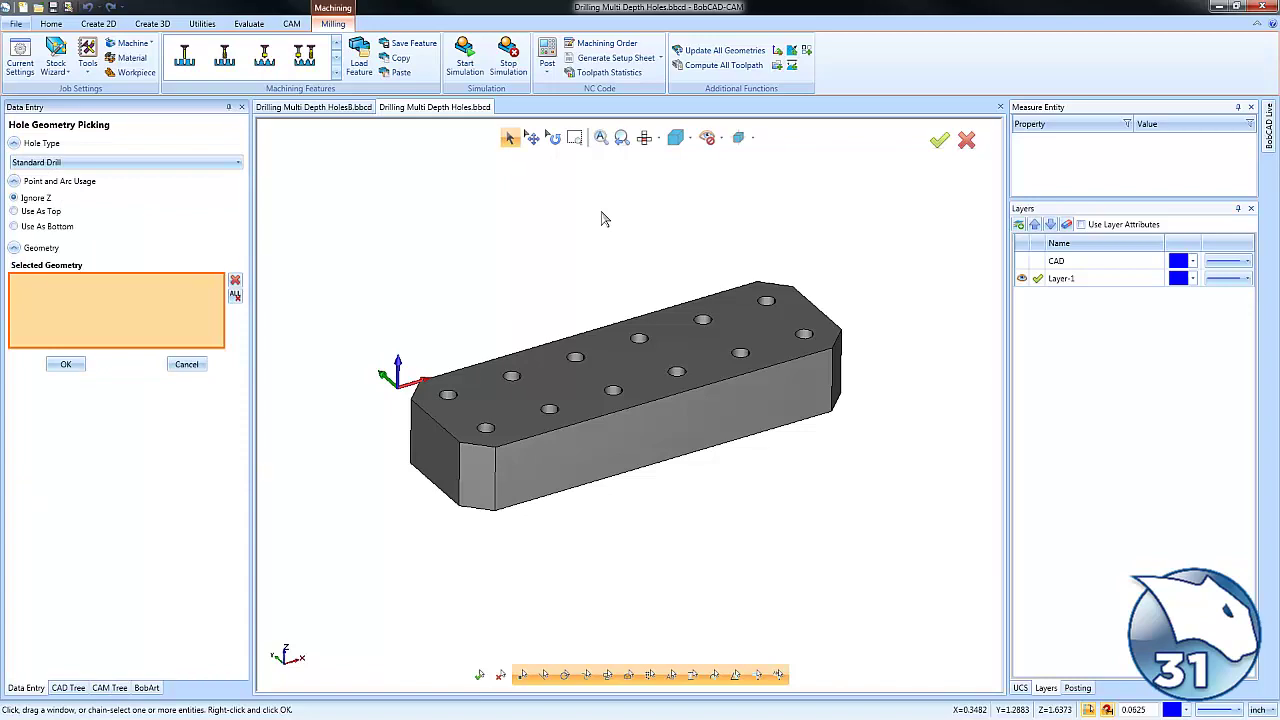
left_click_drag(333, 222, 935, 623)
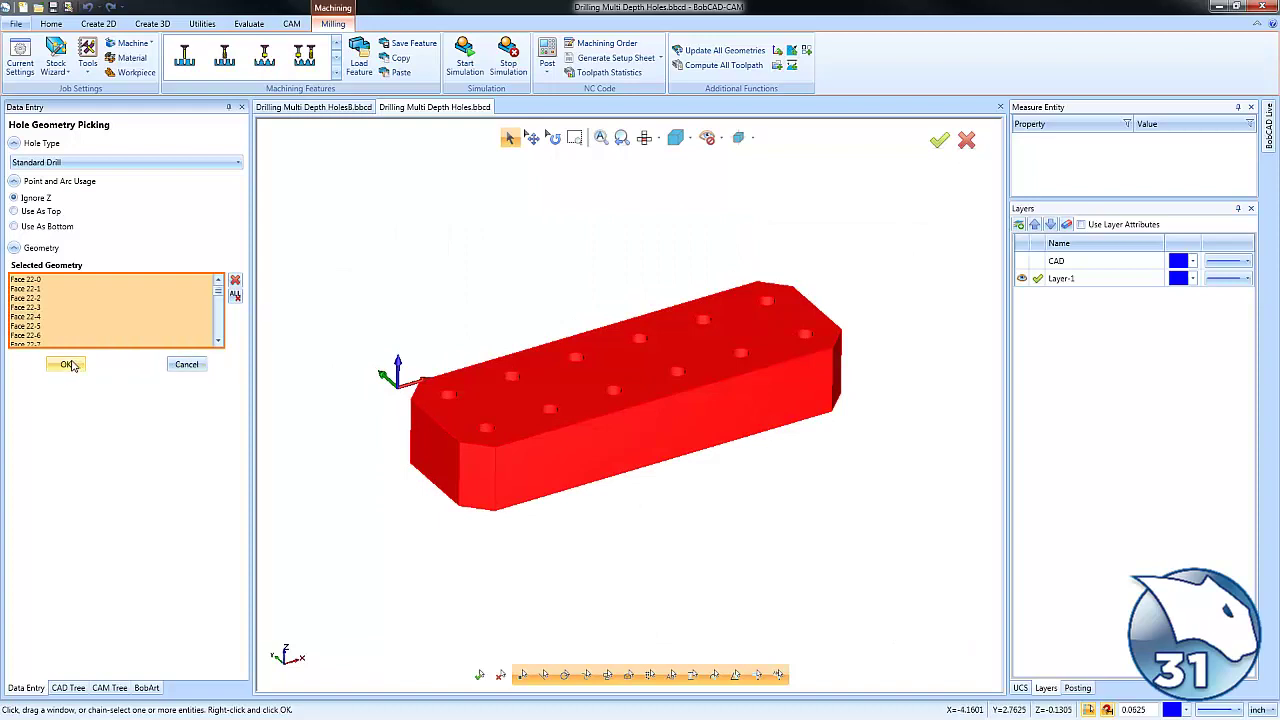
left_click(65, 364)
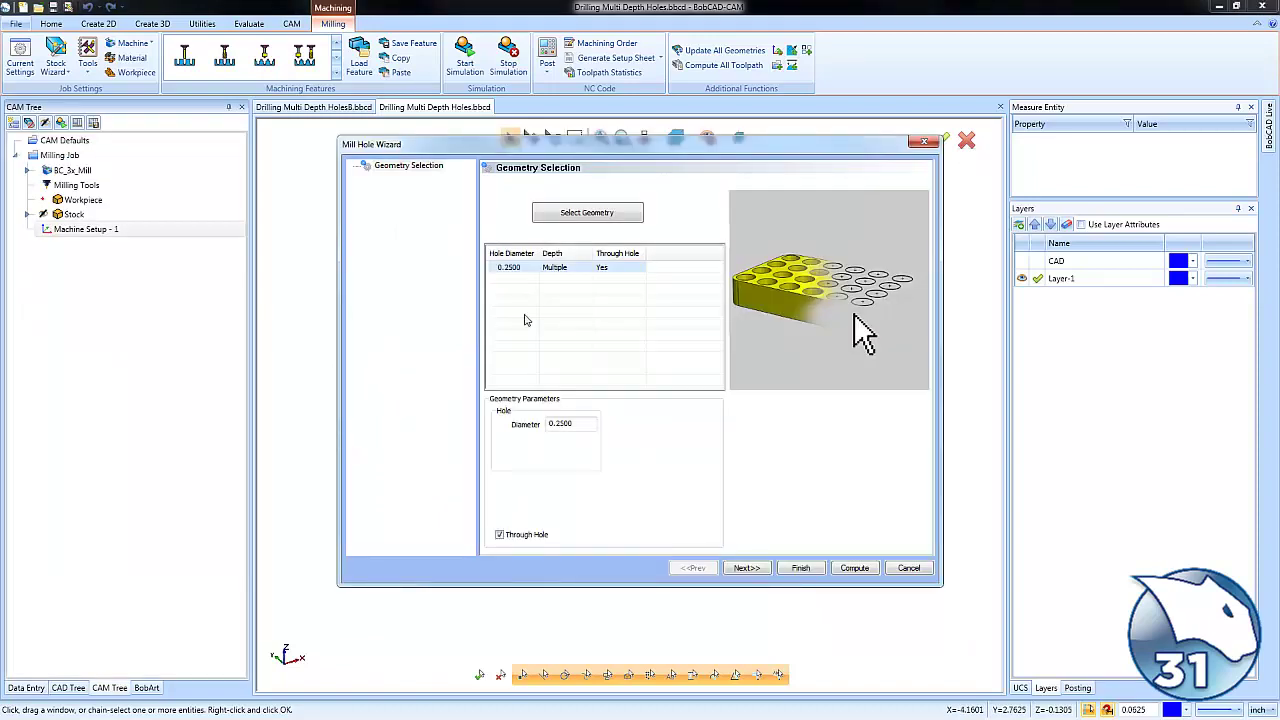
- Turn off the Through Hole option for the 0.2500 diameter holes and continue to the feature parameters
left_click(510, 269)
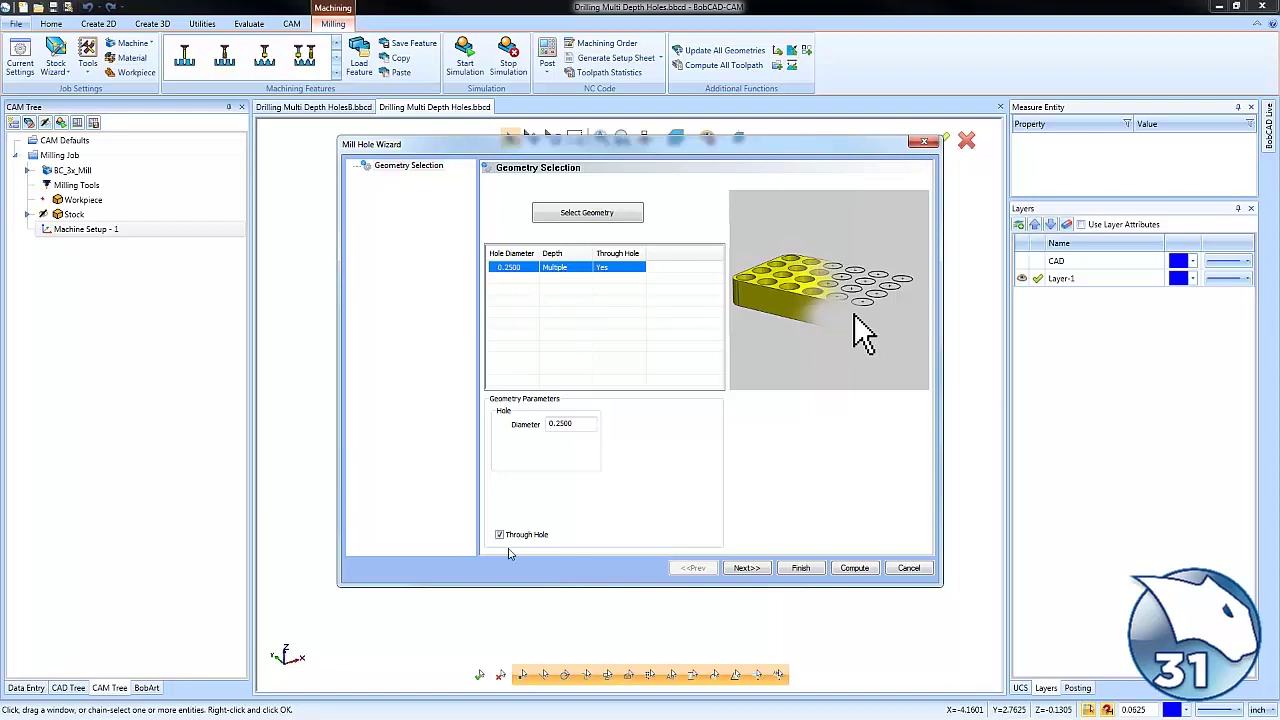
left_click(499, 534)
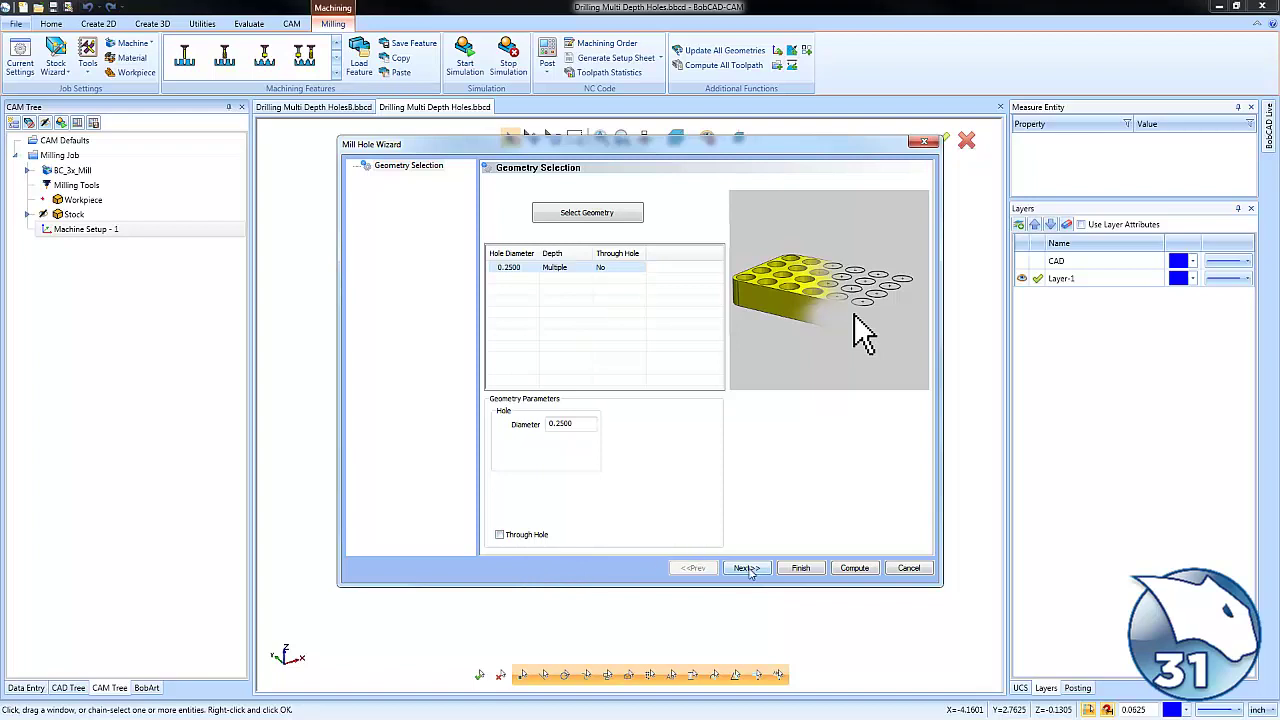
left_click(747, 568)
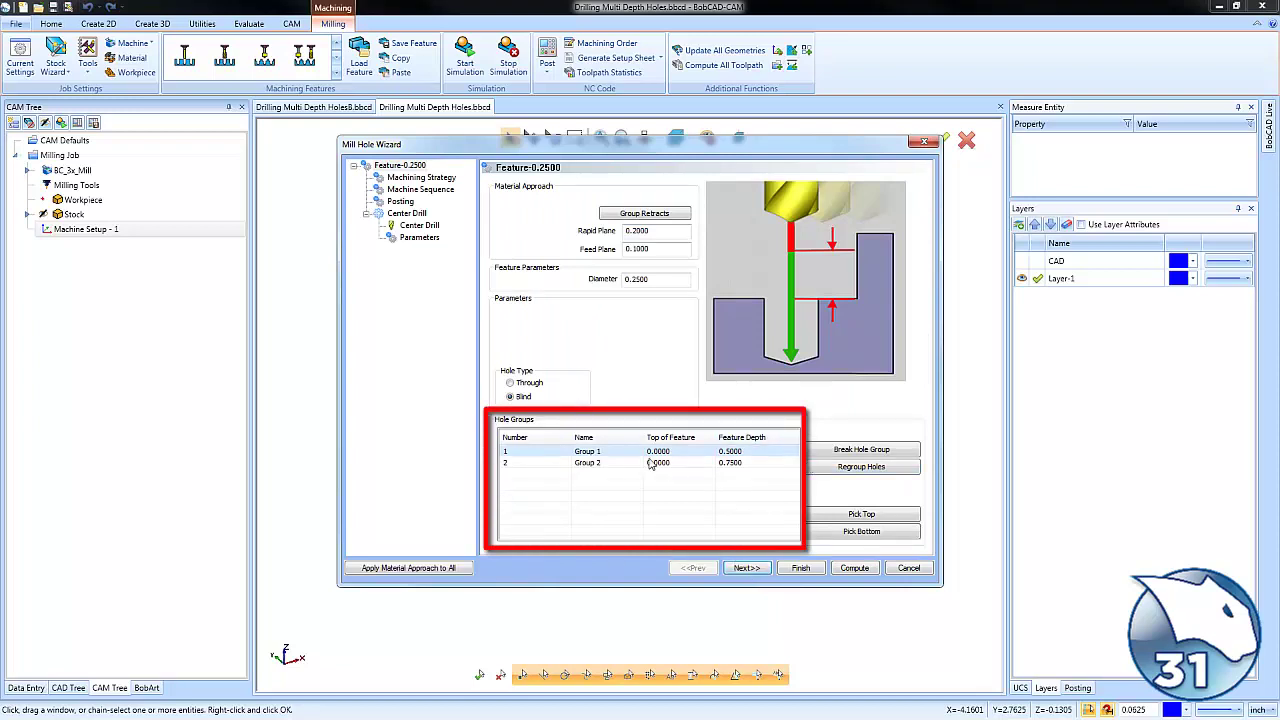
- Check which holes belong to Group 1 and Group 2 and examine each group's feature depth
left_click(601, 455)
left_click(590, 463)
left_click(610, 453)
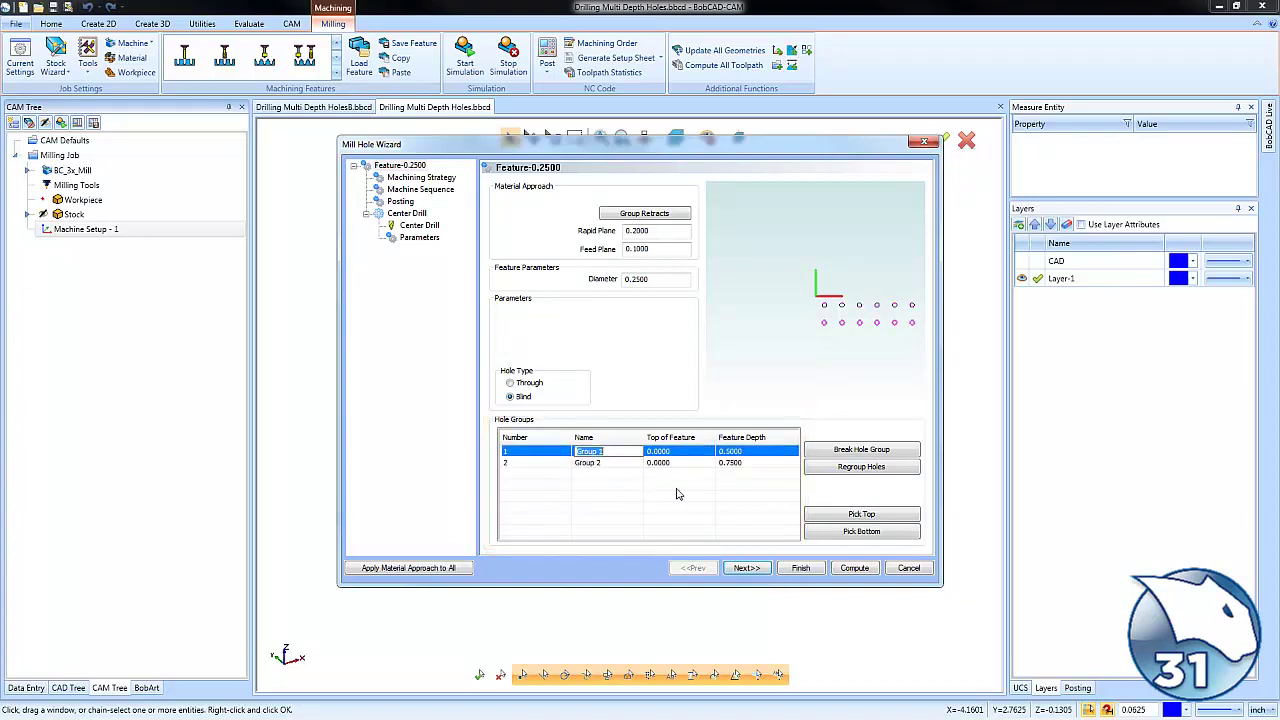
left_click(752, 452)
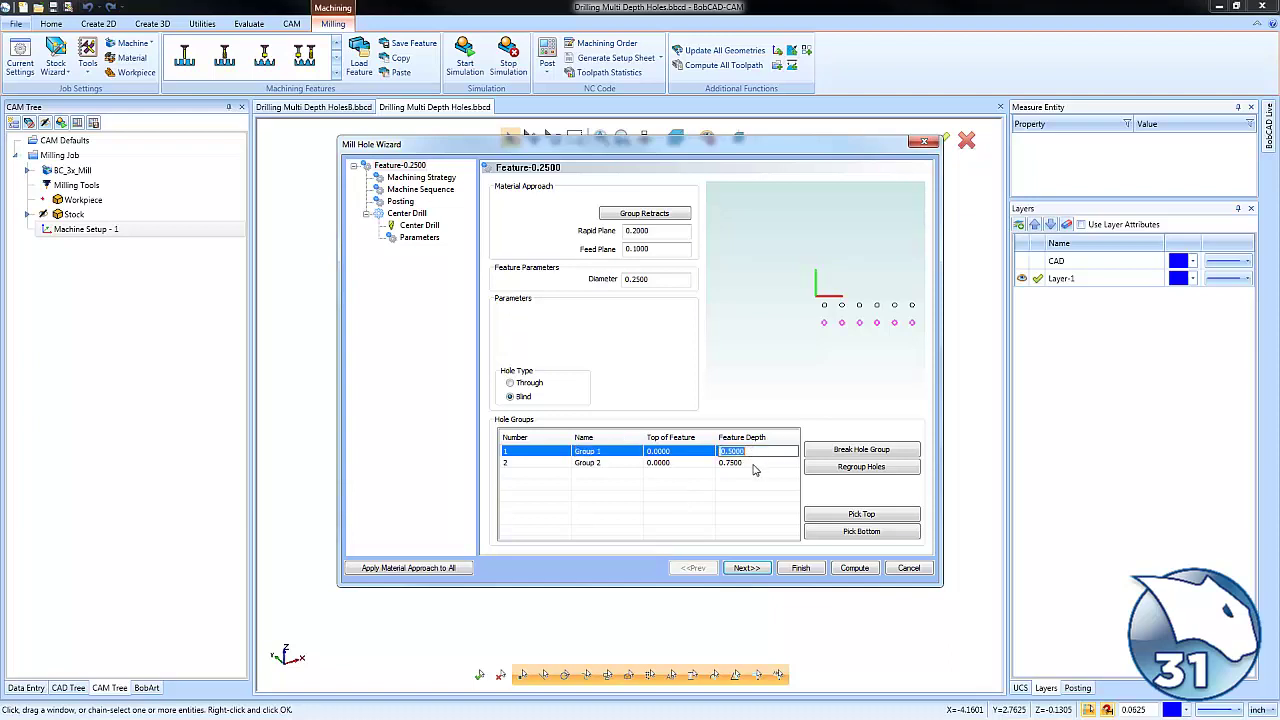
left_click(755, 465)
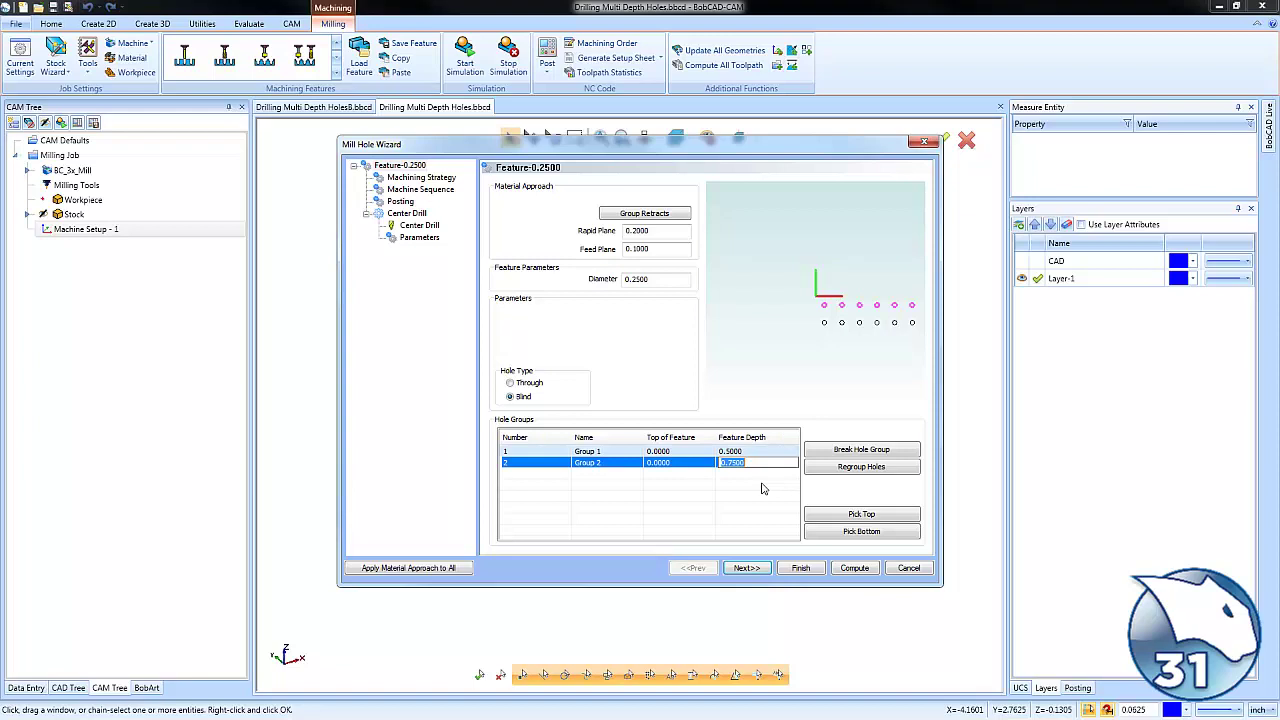
- Apply the Hole machining strategy template to the feature and compute its toolpath
left_click(425, 178)
left_click(513, 231)
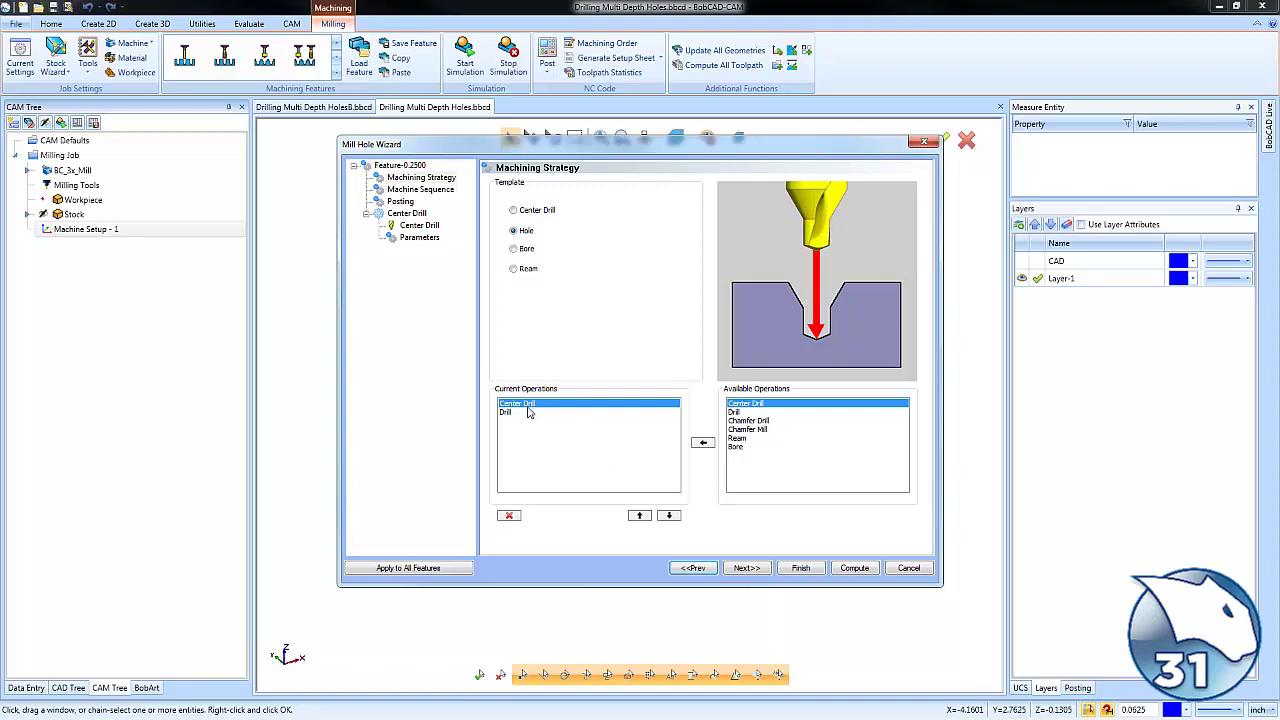
left_click(747, 568)
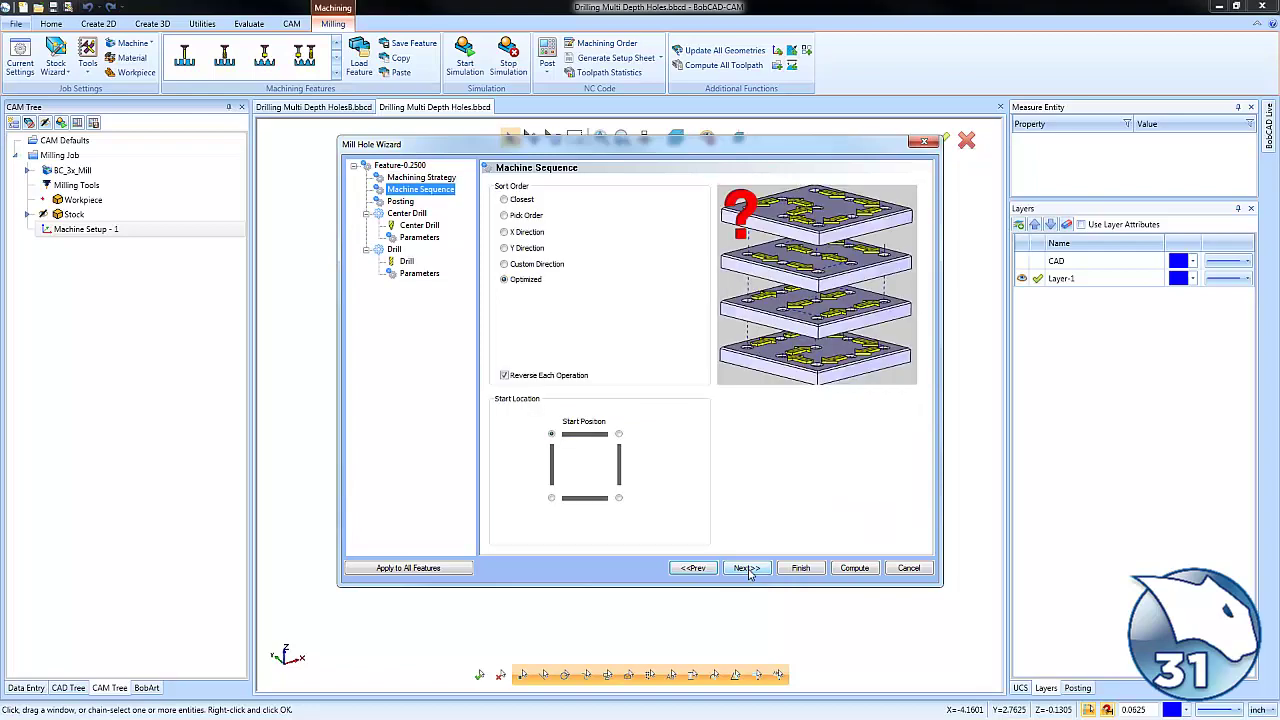
left_click(854, 568)
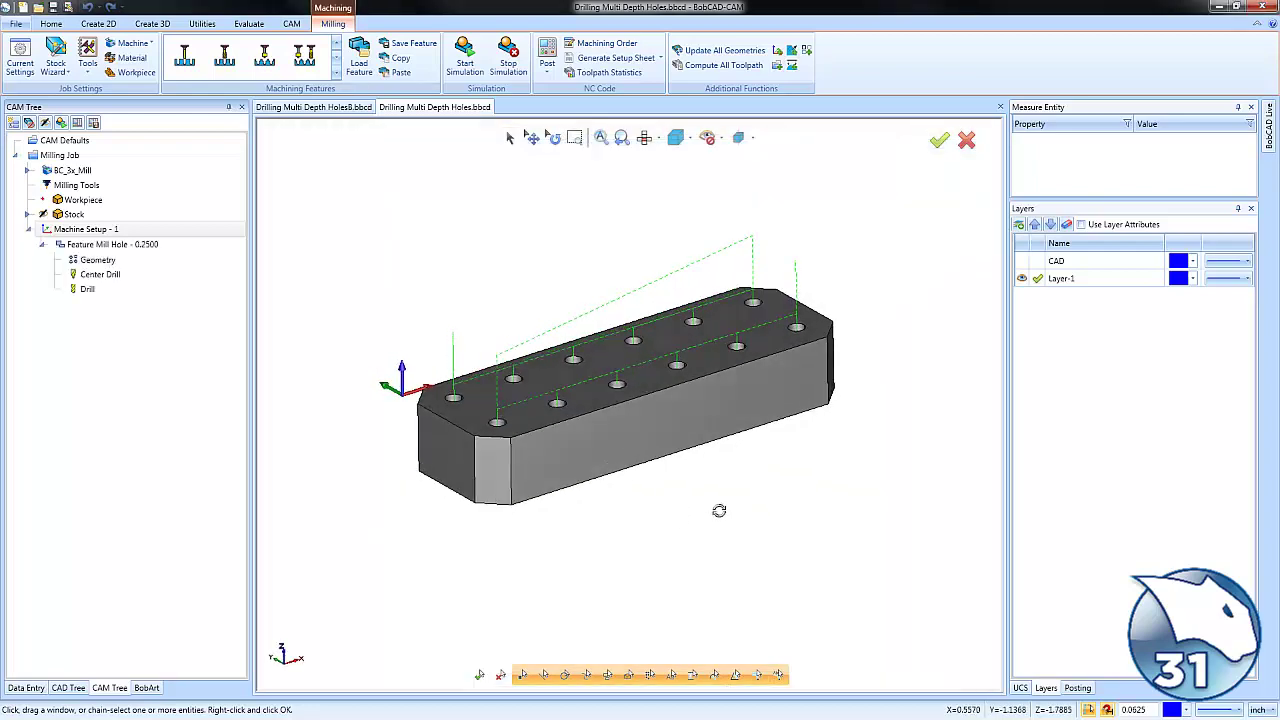
- Backplot the Center Drill operation, stepping the tool through every hole in both rows, and close the backplot
left_click(107, 279)
right_click(107, 280)
left_click(175, 325)
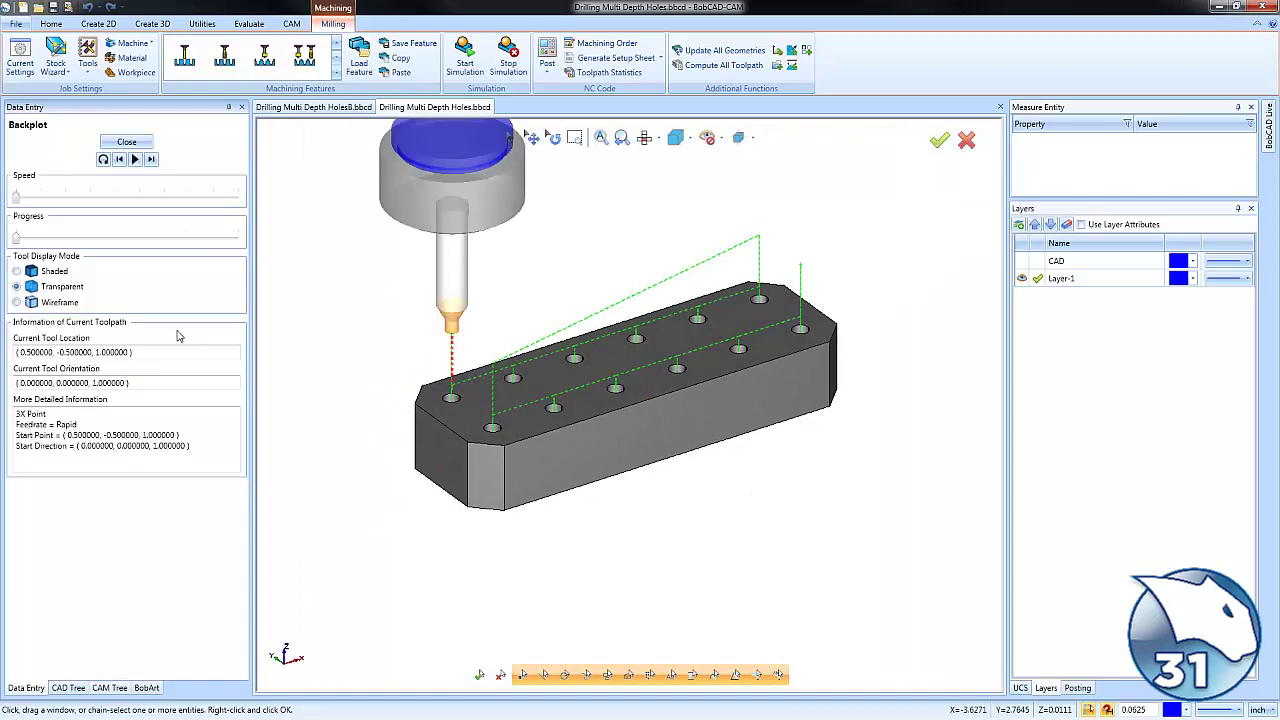
left_click(151, 159)
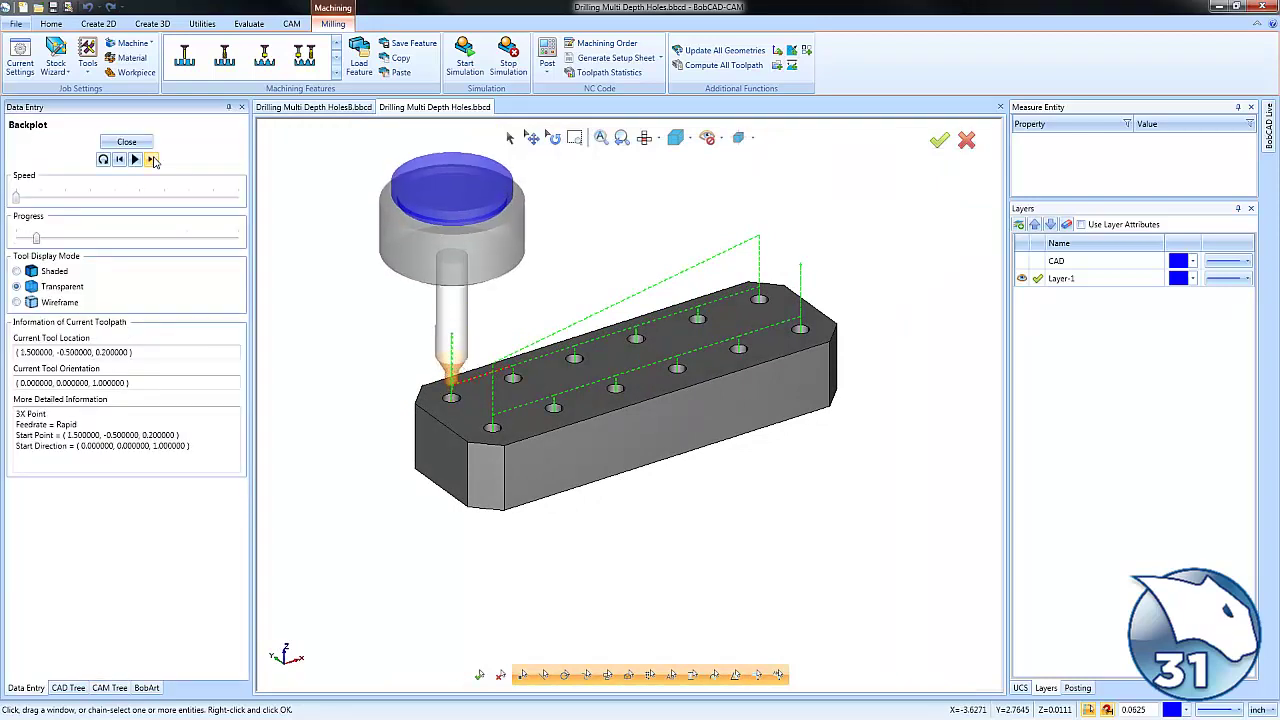
left_click(151, 159)
left_click(151, 159)
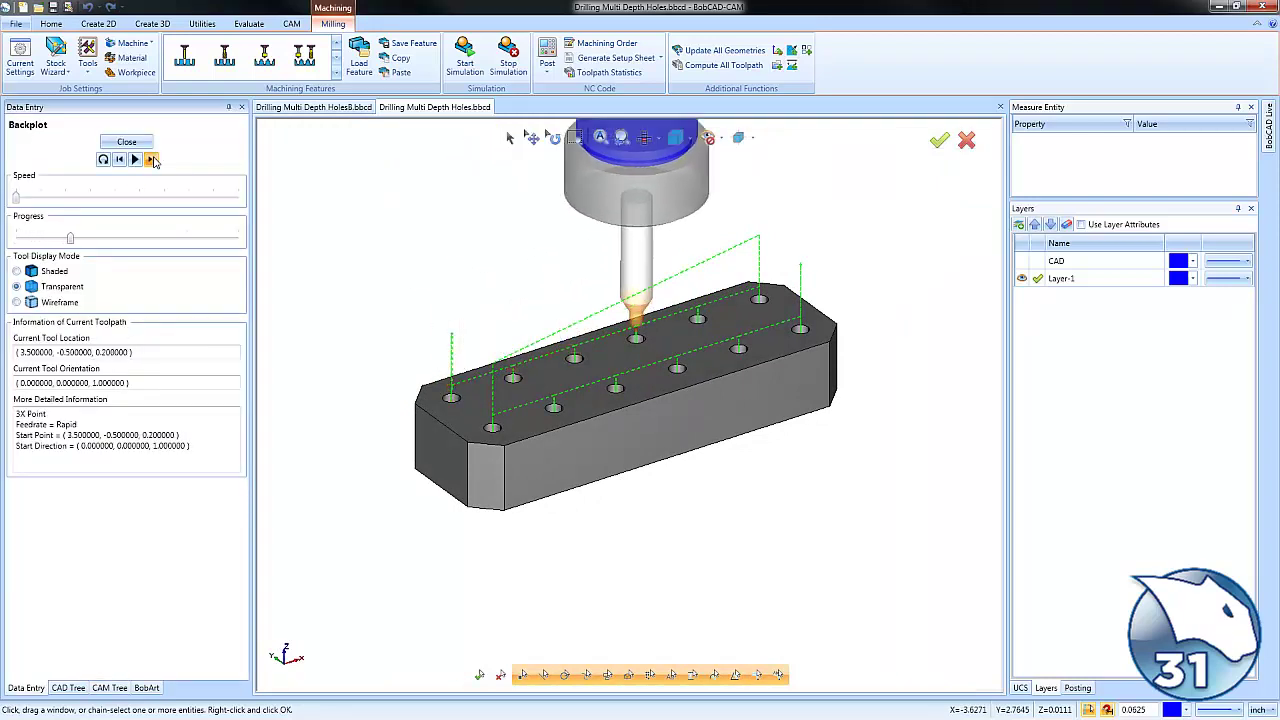
left_click(151, 159)
left_click(151, 159)
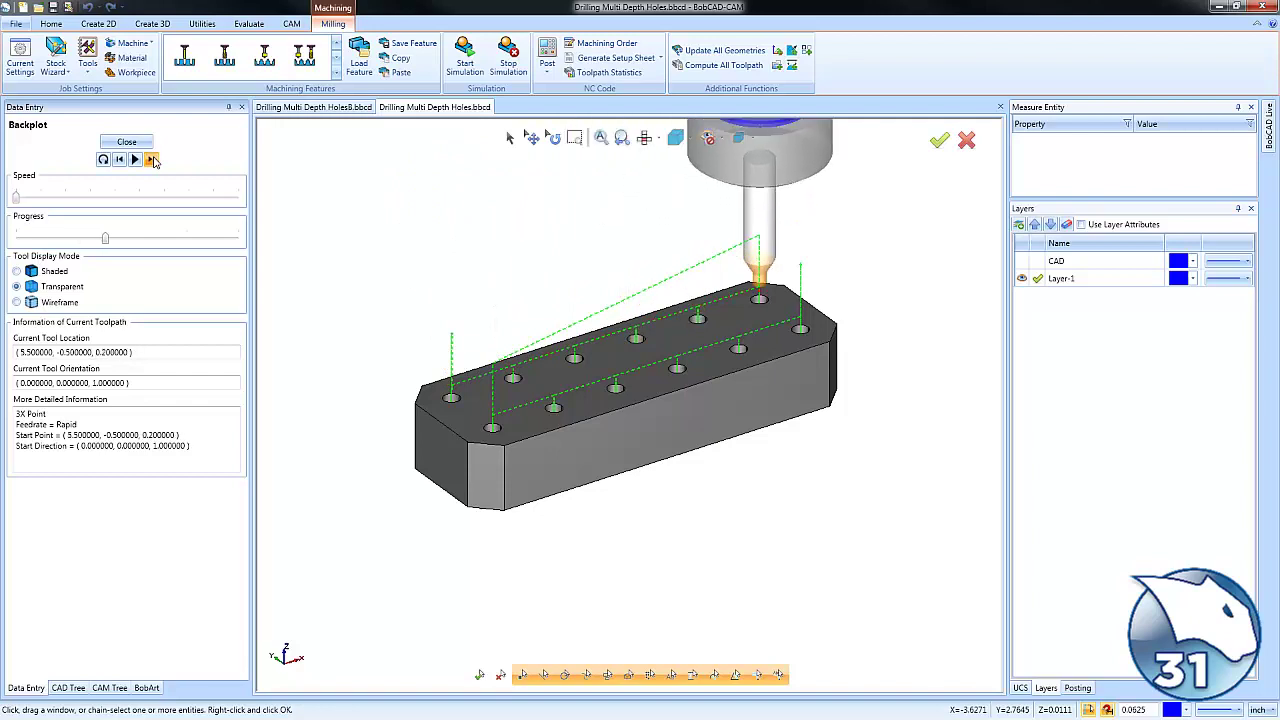
left_click(151, 159)
left_click(151, 159)
left_click(151, 159)
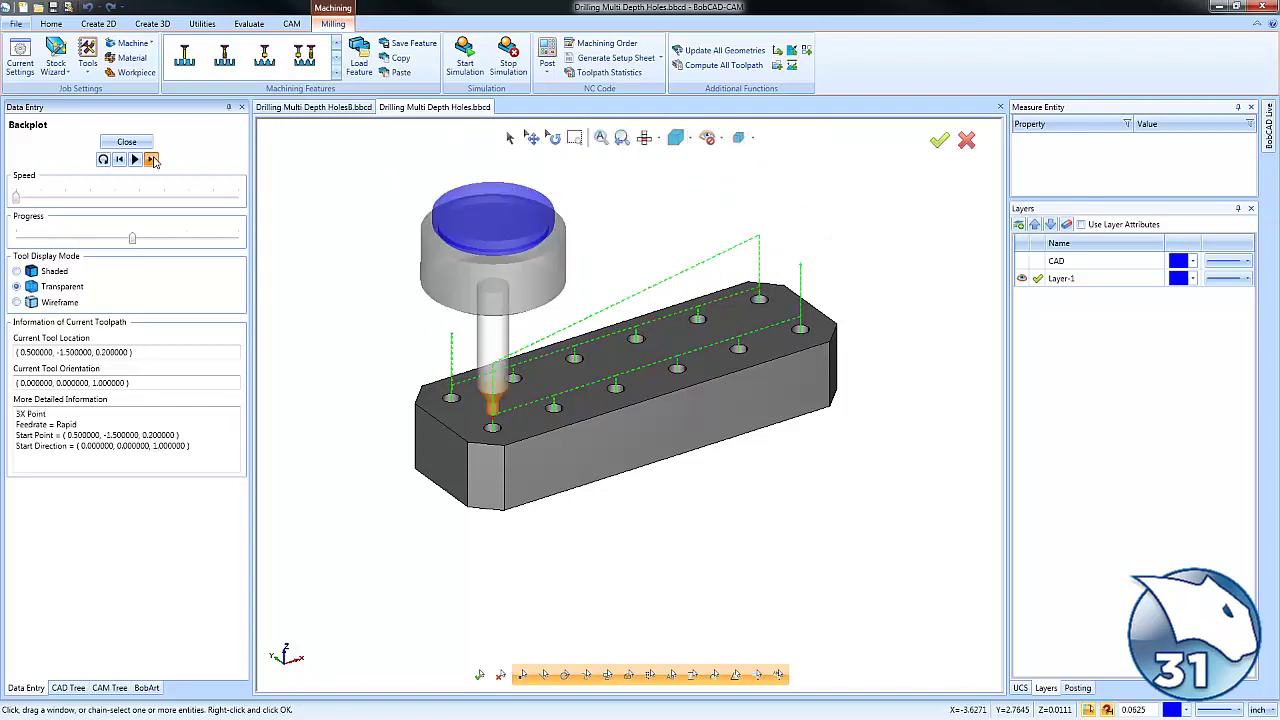
left_click(152, 160)
left_click(152, 160)
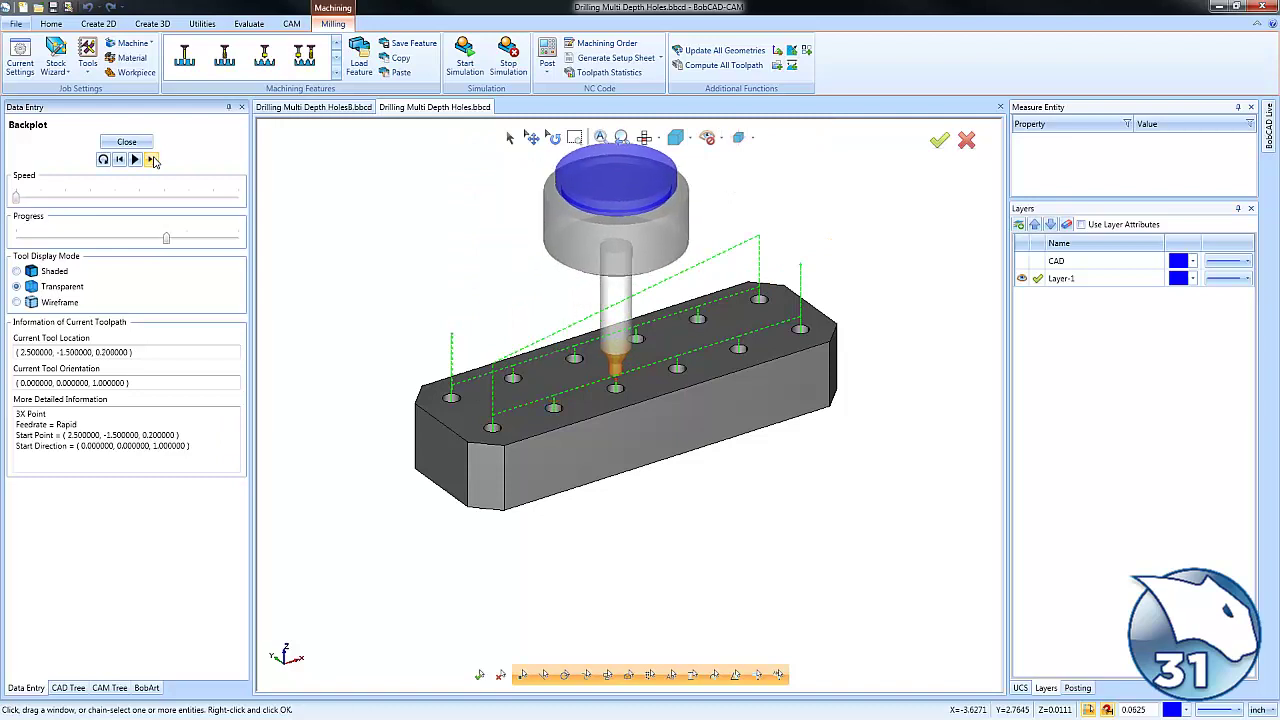
left_click(152, 160)
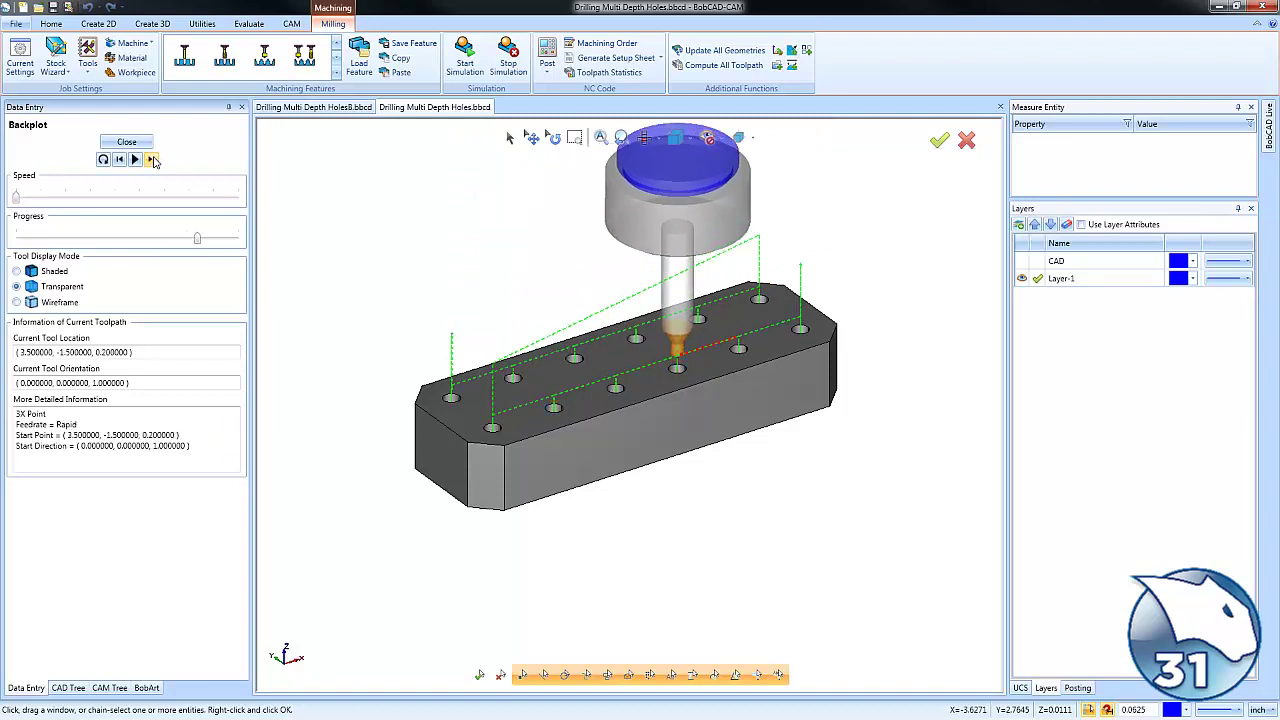
left_click(152, 160)
left_click(152, 160)
left_click(152, 160)
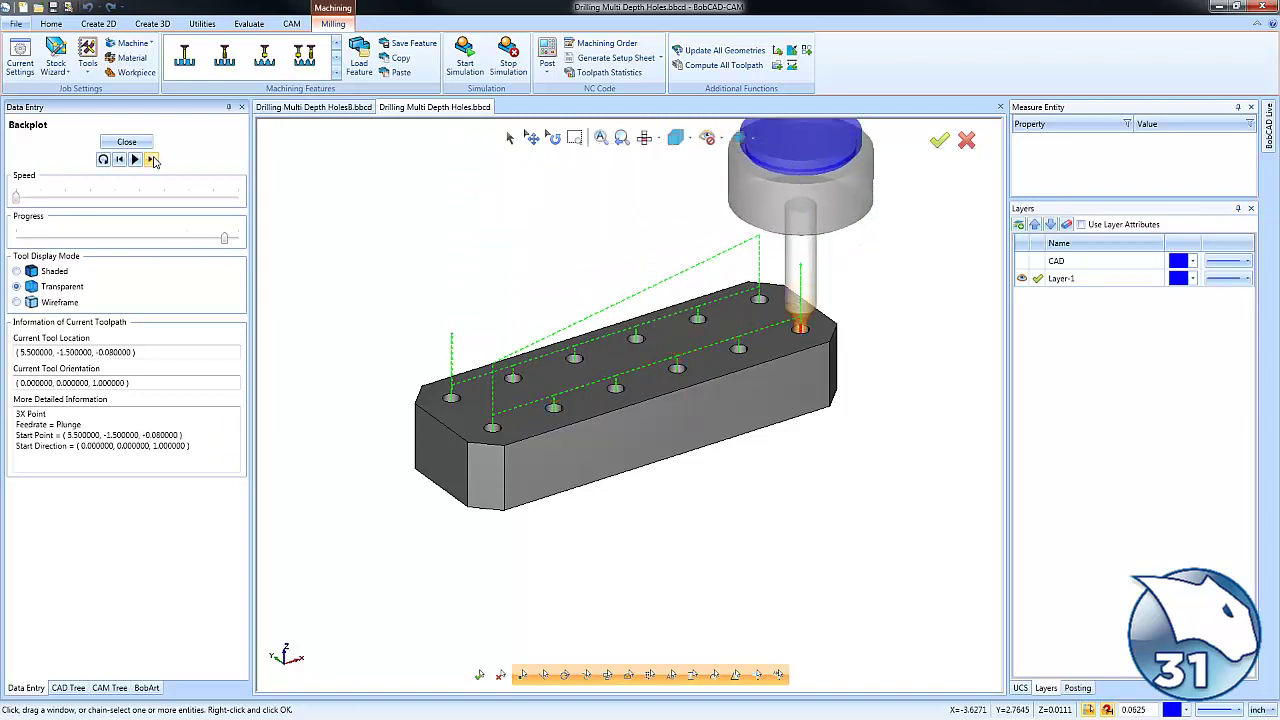
left_click(152, 160)
left_click(126, 142)
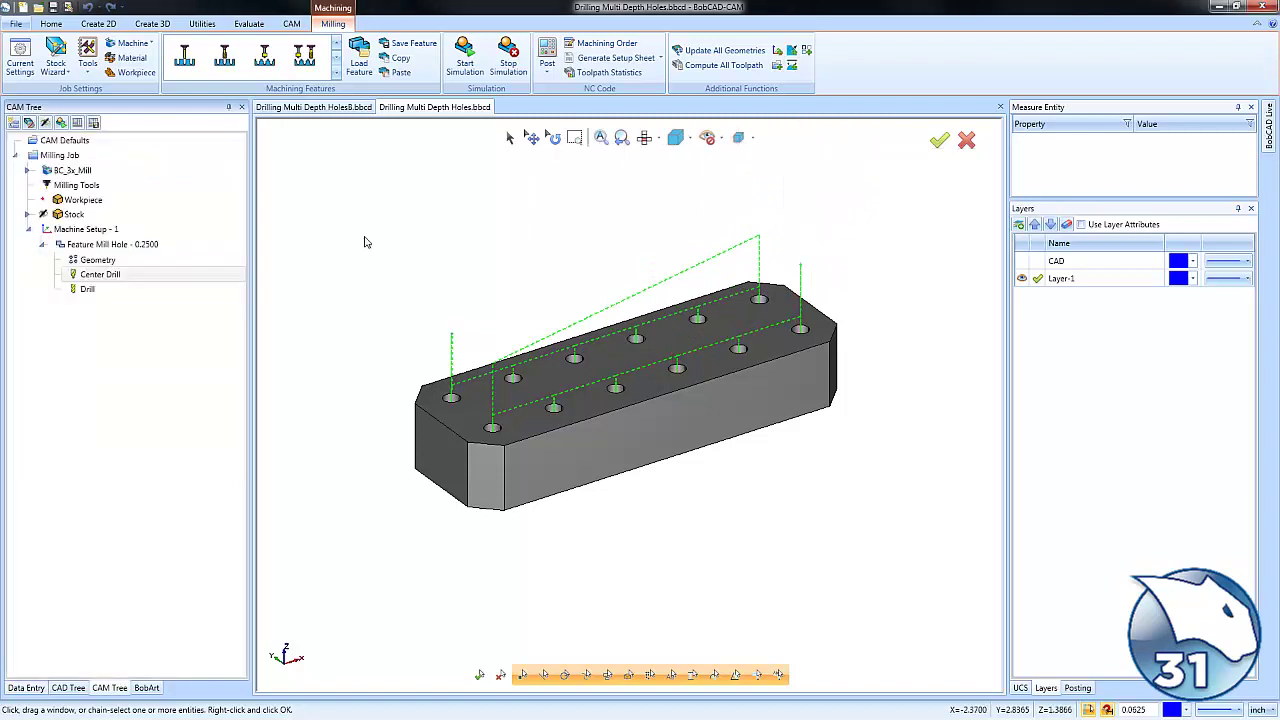
- Show the CAD layer, make it the active layer, and hide Layer-1
left_click(1022, 261)
left_click(1037, 261)
left_click(1022, 278)
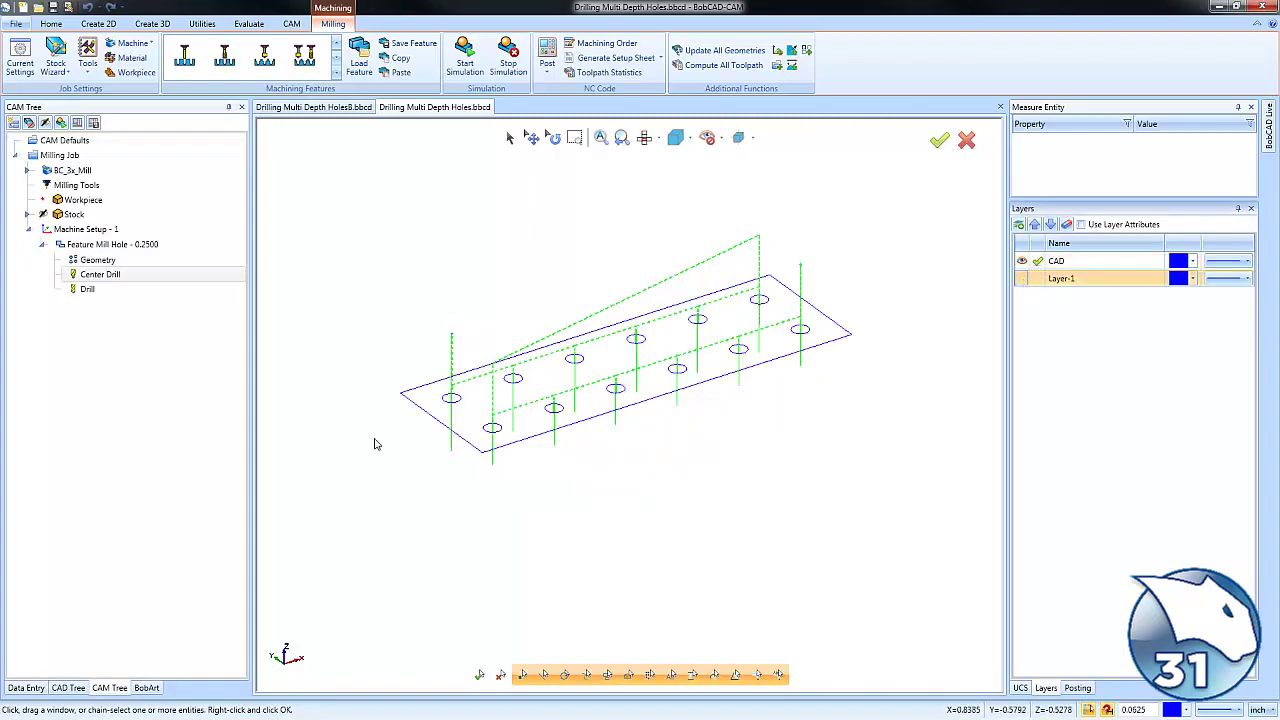
- Remove the geometry from the mill hole feature and clear its toolpath from the view
right_click(117, 262)
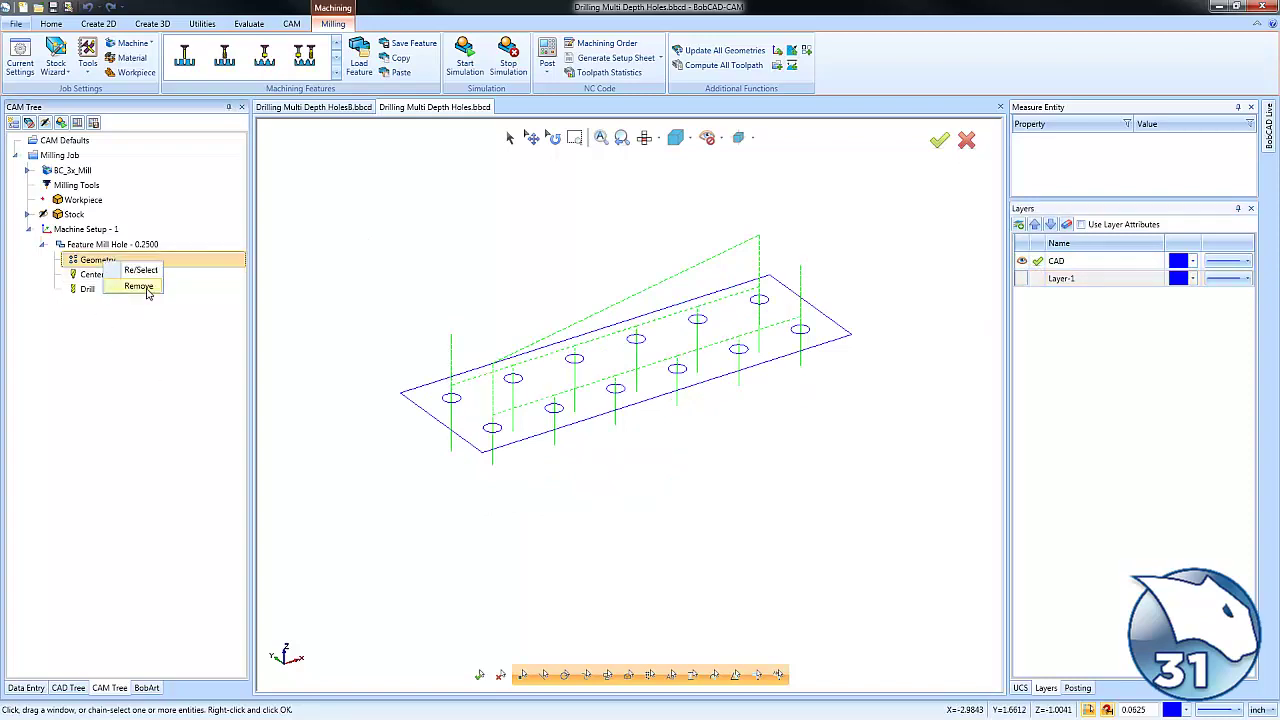
left_click(140, 270)
left_click(118, 244)
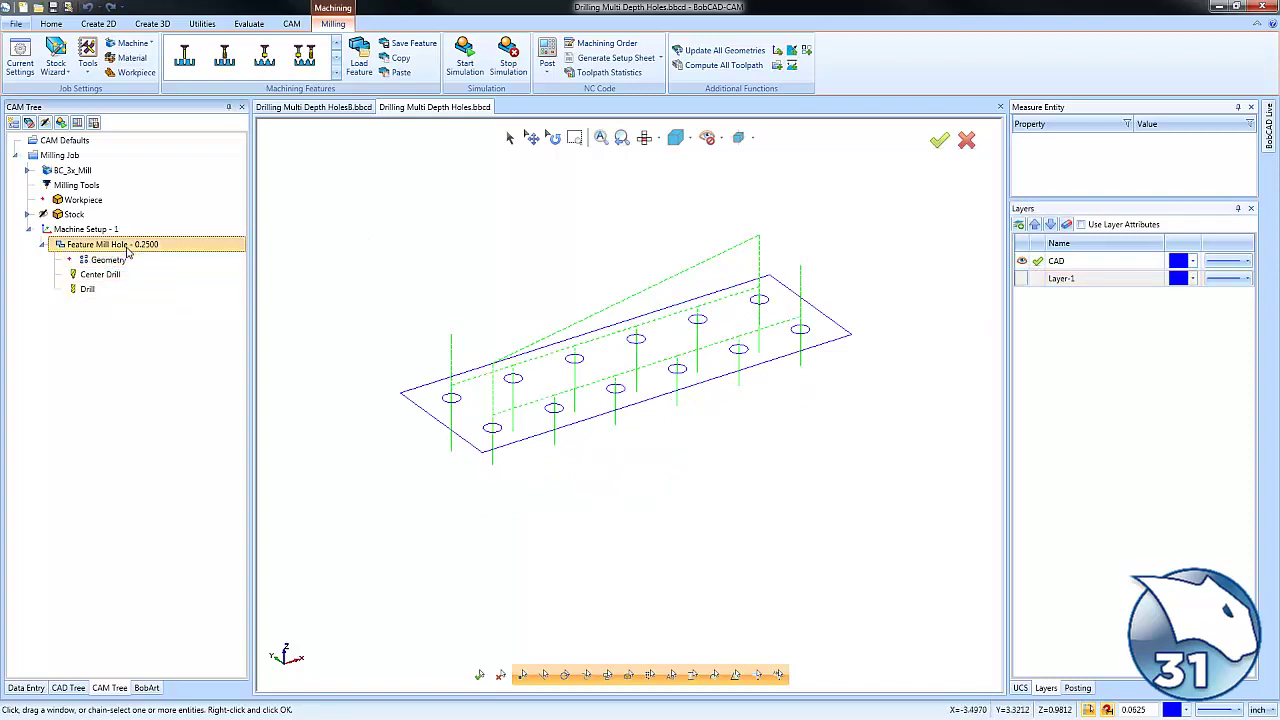
right_click(127, 247)
left_click(208, 295)
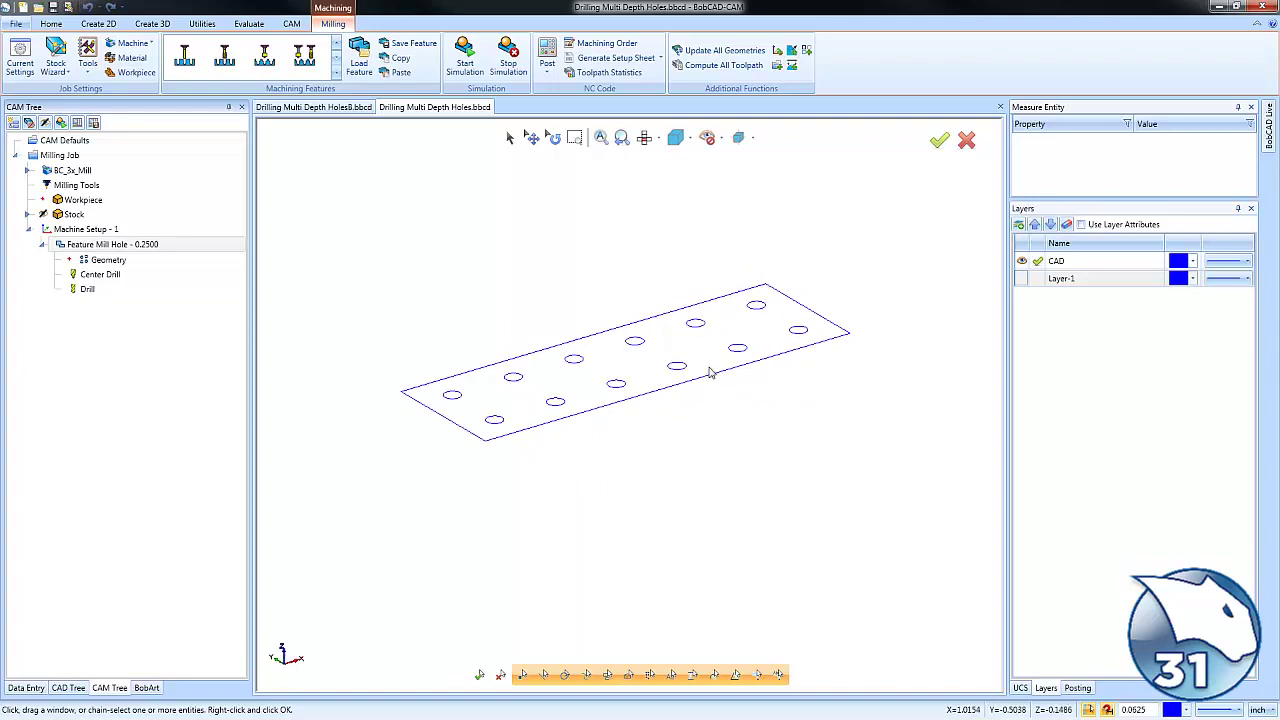
- Translate the front row of six hole circles by -0.675 in Z
left_click(203, 26)
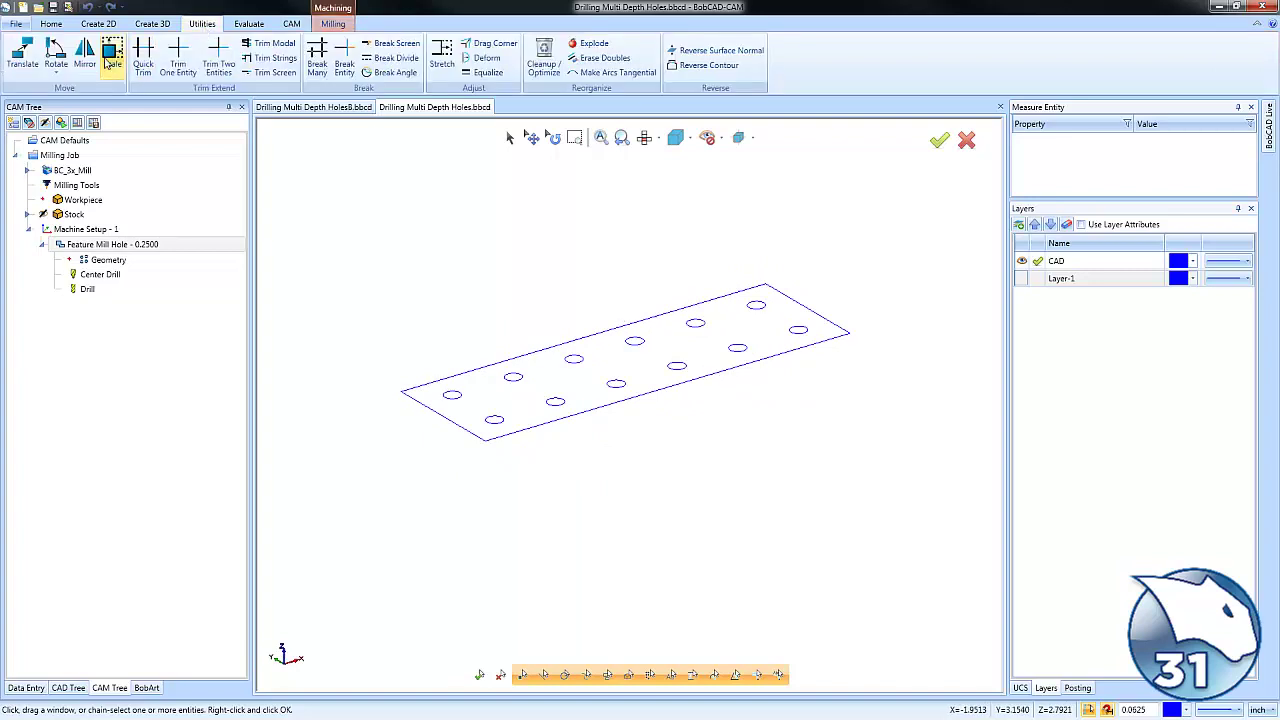
left_click(644, 137)
left_click_drag(430, 415, 831, 457)
mouse_move(671, 480)
middle_mouse_down()
mouse_move(697, 495)
mouse_move(690, 485)
middle_mouse_up()
left_click(48, 258)
key("Tab")
key("Tab")
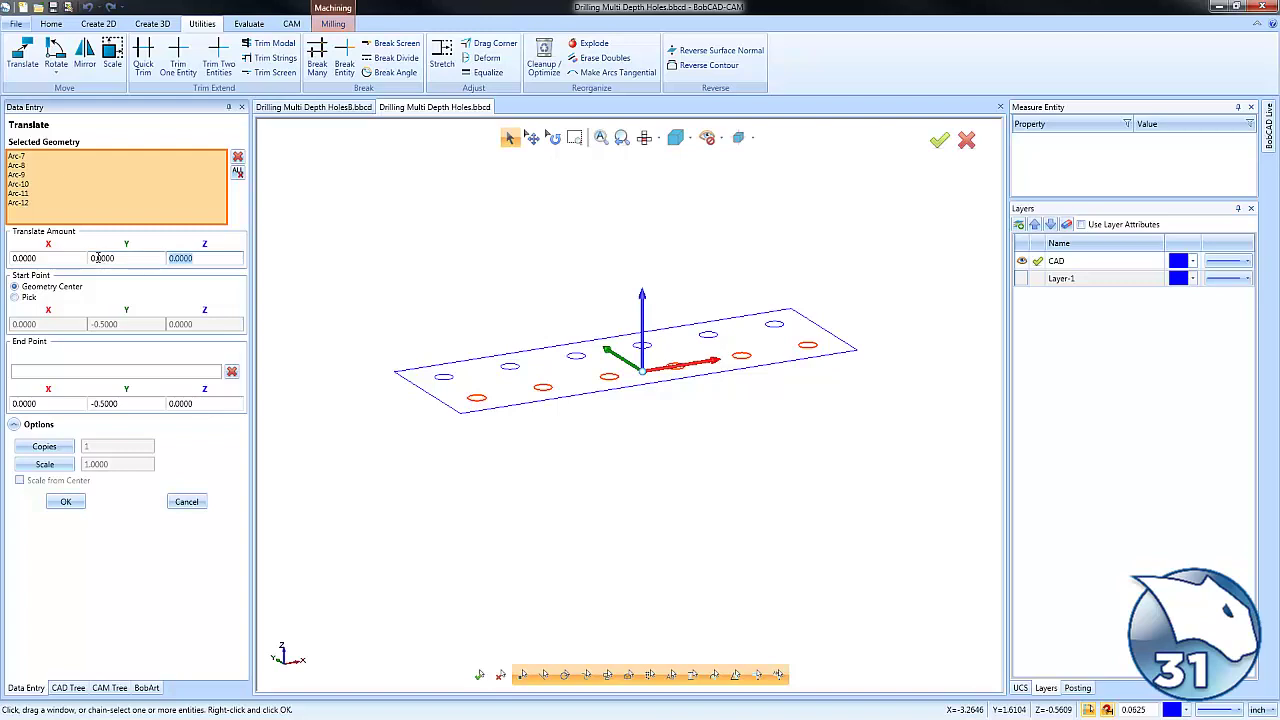
key("BackSpace")
key("shift+Home")
type("-0")
type(".675")
key("Tab")
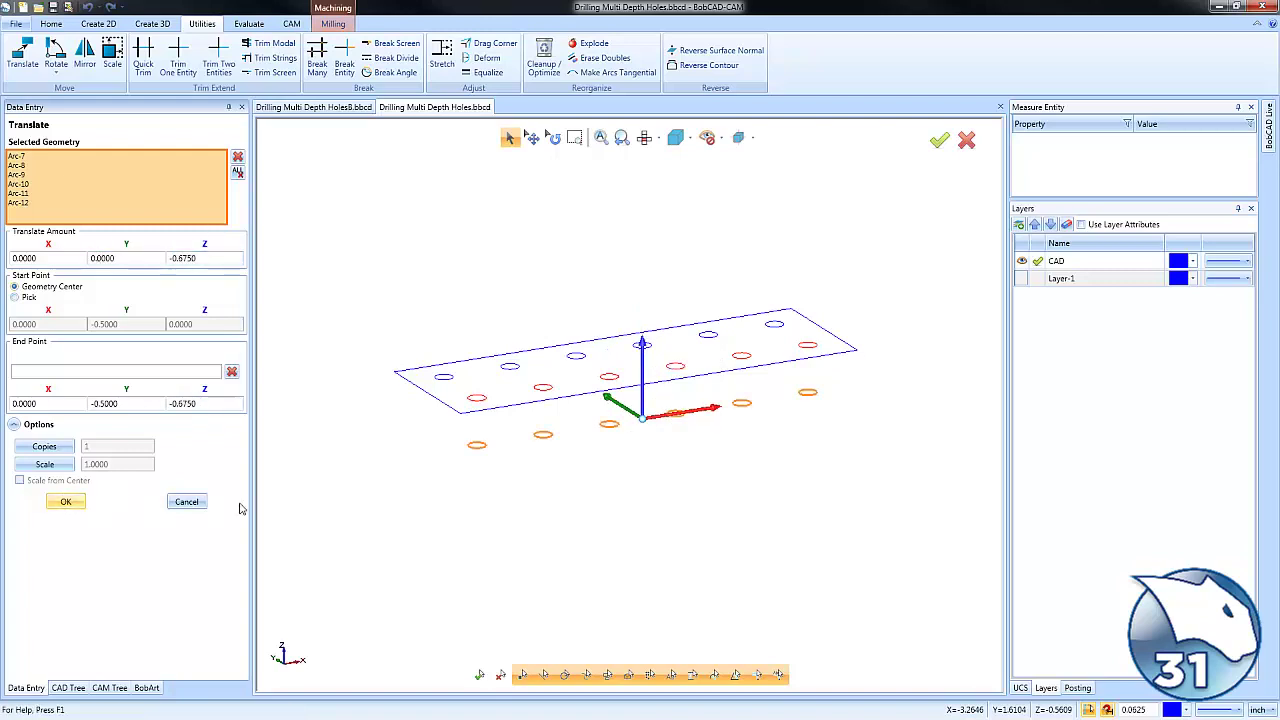
left_click(186, 501)
- Translate the back row of six hole circles by -1.25 in Z
left_click(645, 137)
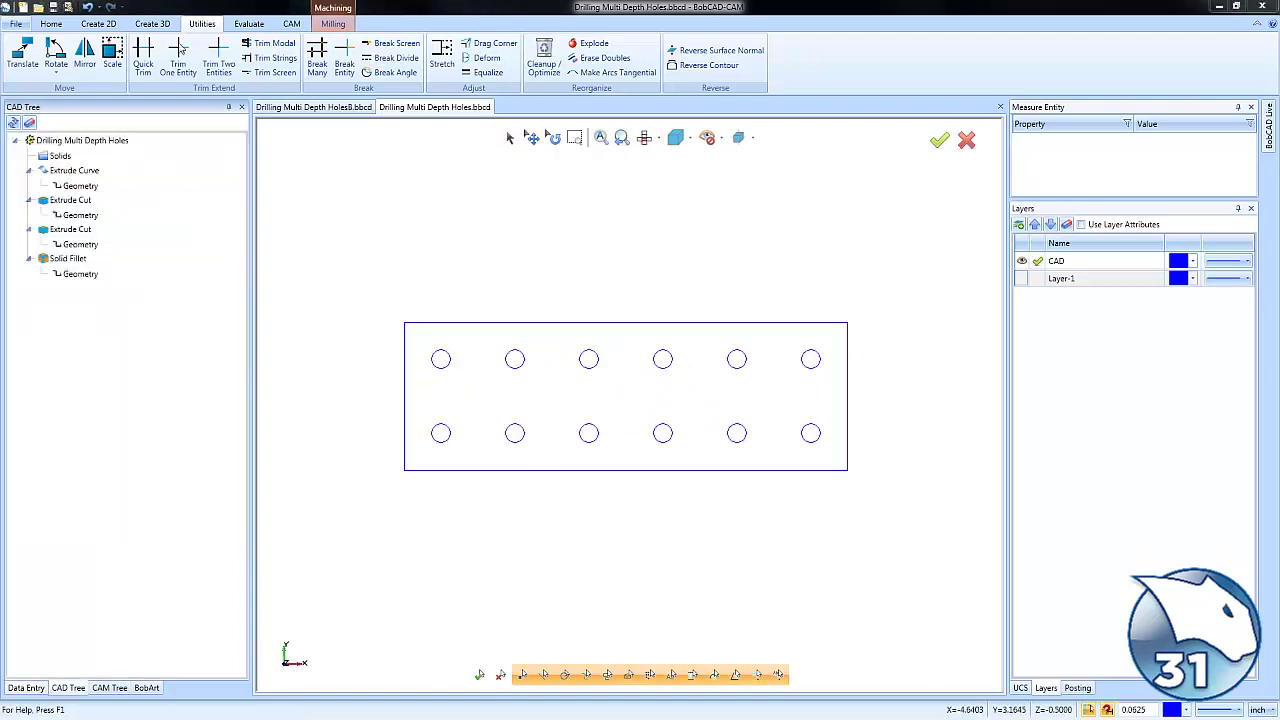
left_click(22, 55)
left_click_drag(421, 338, 845, 398)
left_click(183, 258)
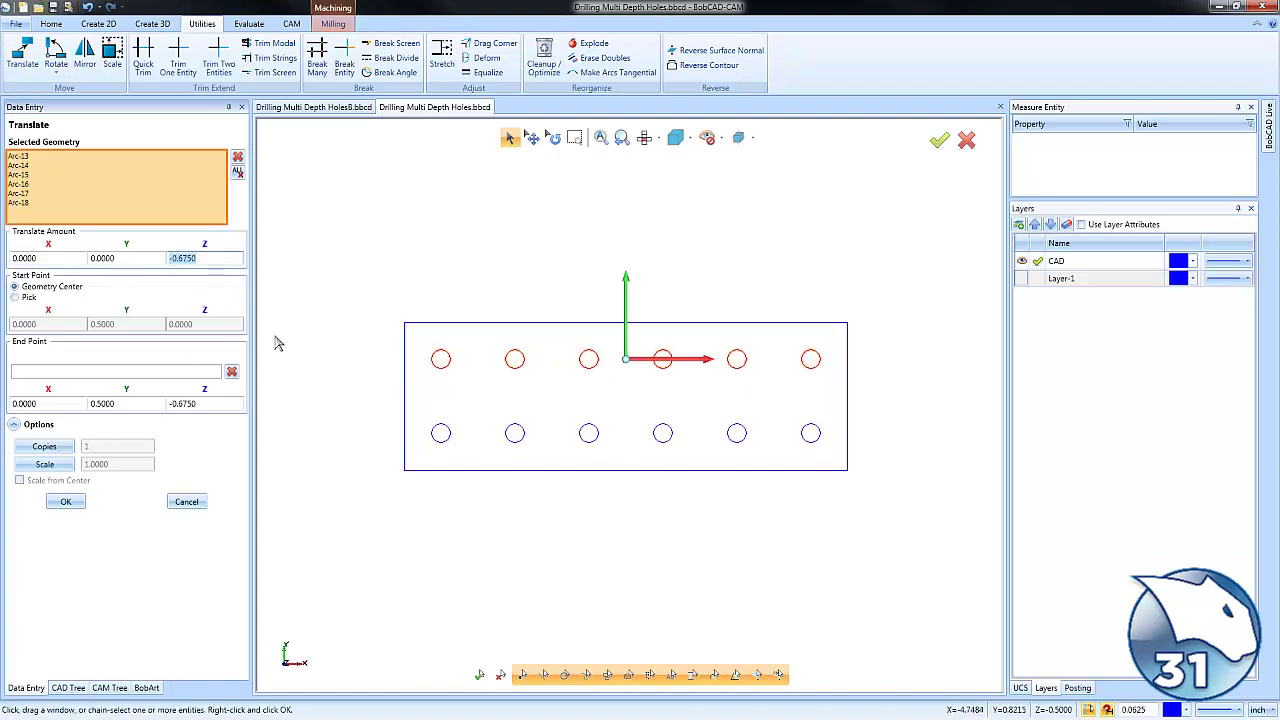
type("-1.25")
left_click(66, 501)
left_click(188, 505)
mouse_move(686, 580)
middle_mouse_down()
mouse_move(729, 491)
mouse_move(752, 480)
mouse_move(740, 451)
mouse_move(760, 443)
middle_mouse_up()
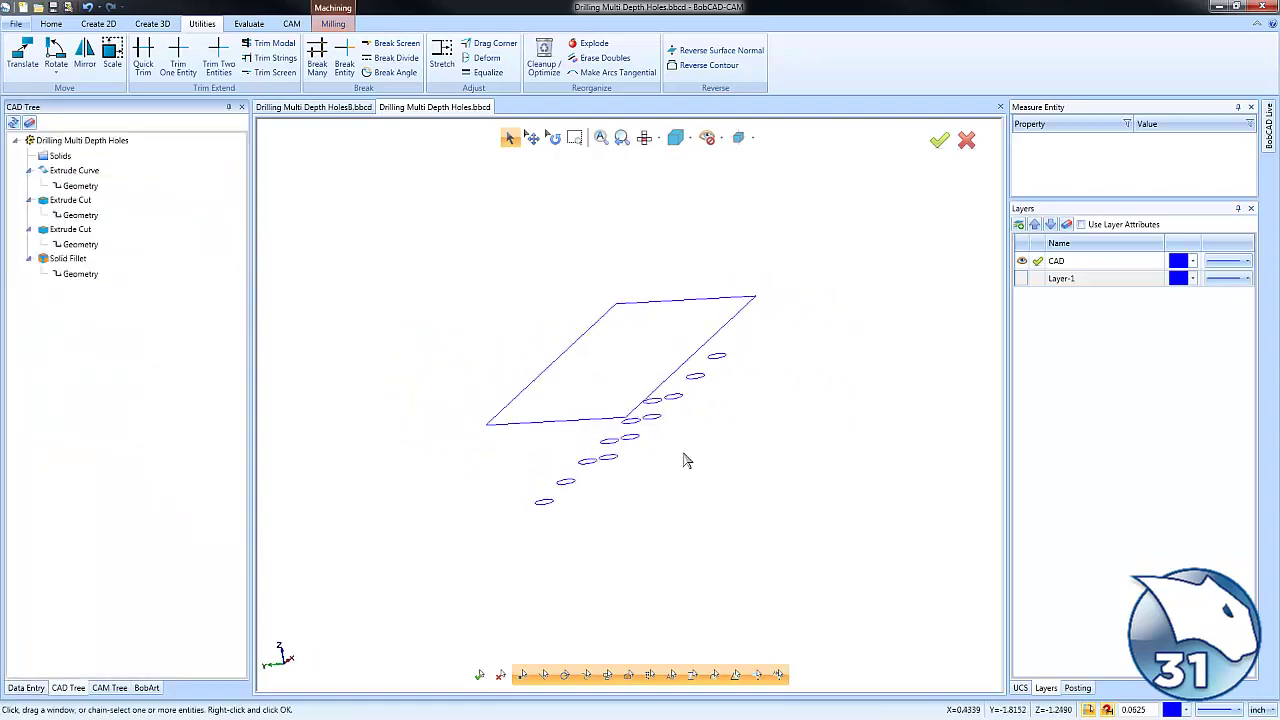
middle_click_drag(623, 491, 588, 505)
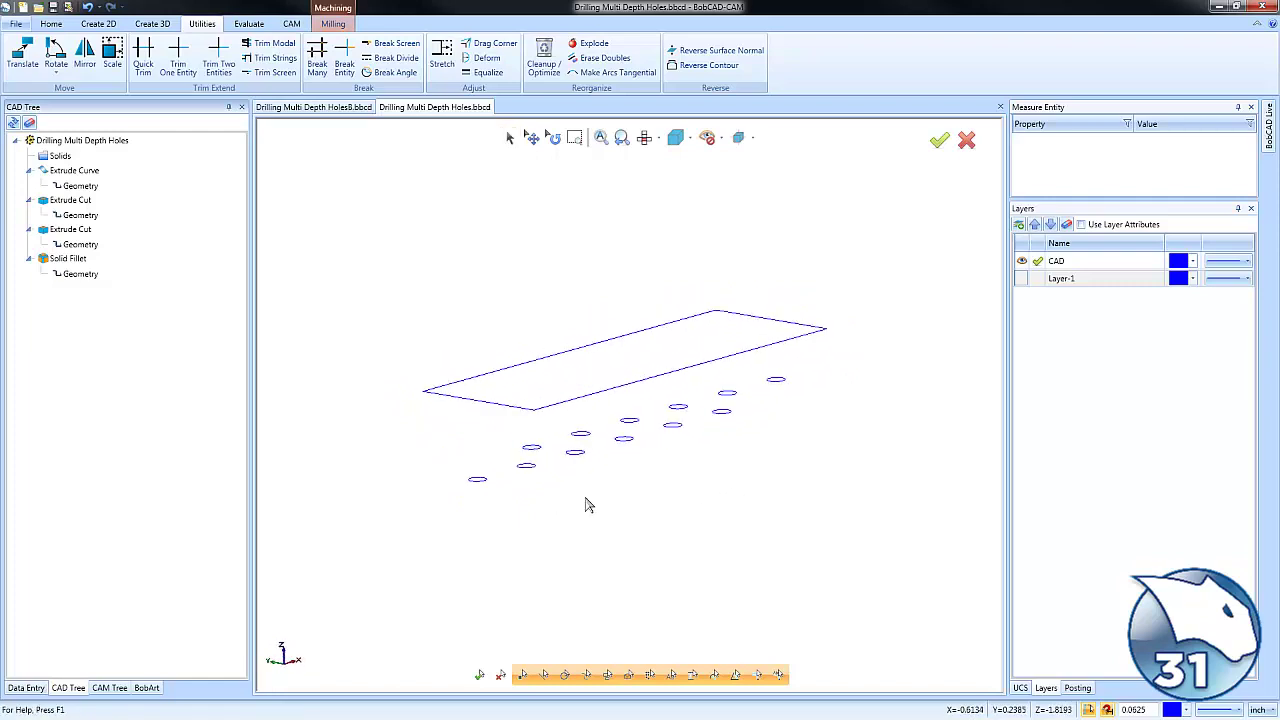
- Reselect the mill hole feature's geometry as all twelve hole circles, with the arcs used as the bottom of the holes
left_click(645, 137)
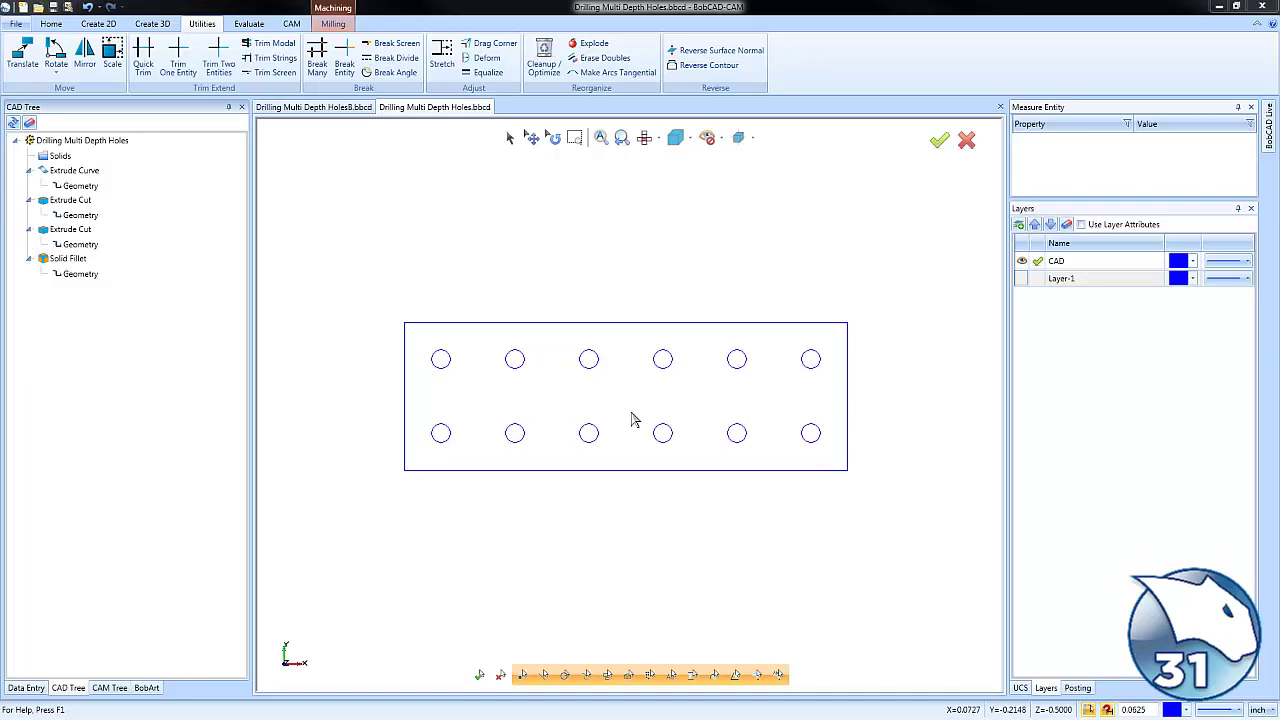
left_click(115, 689)
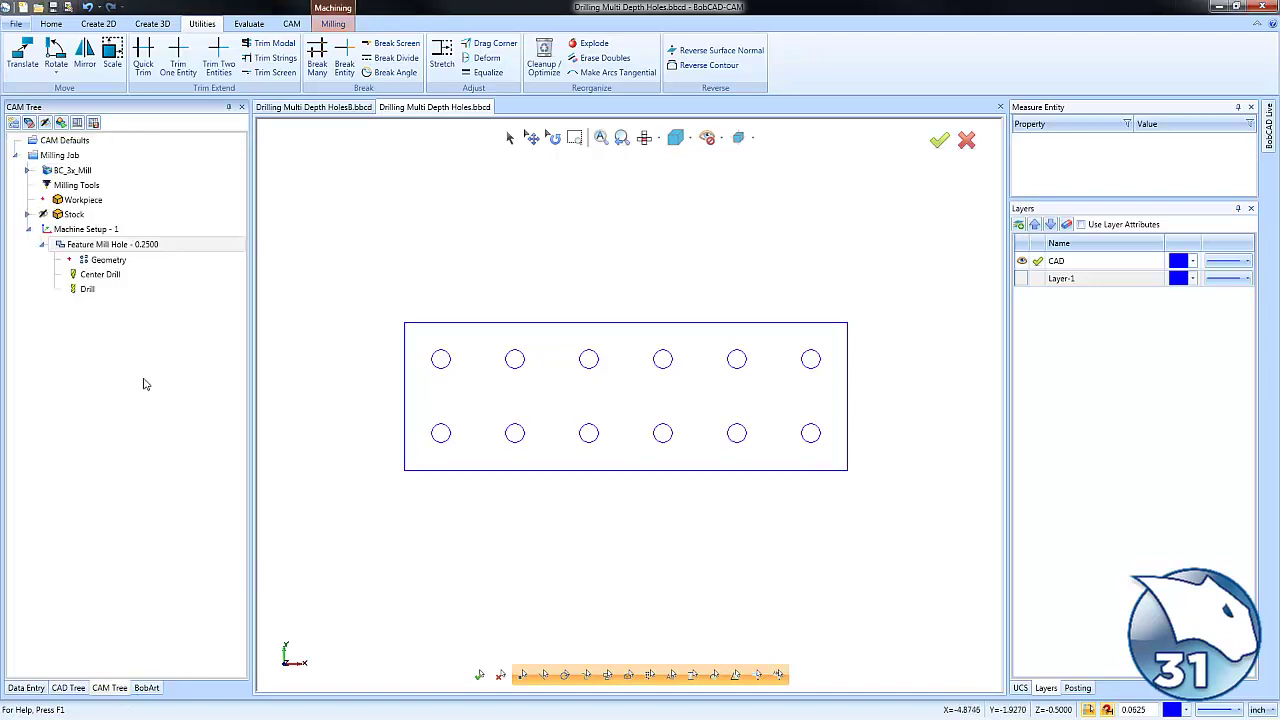
left_click(138, 275)
left_click(140, 260)
right_click(138, 262)
left_click(155, 272)
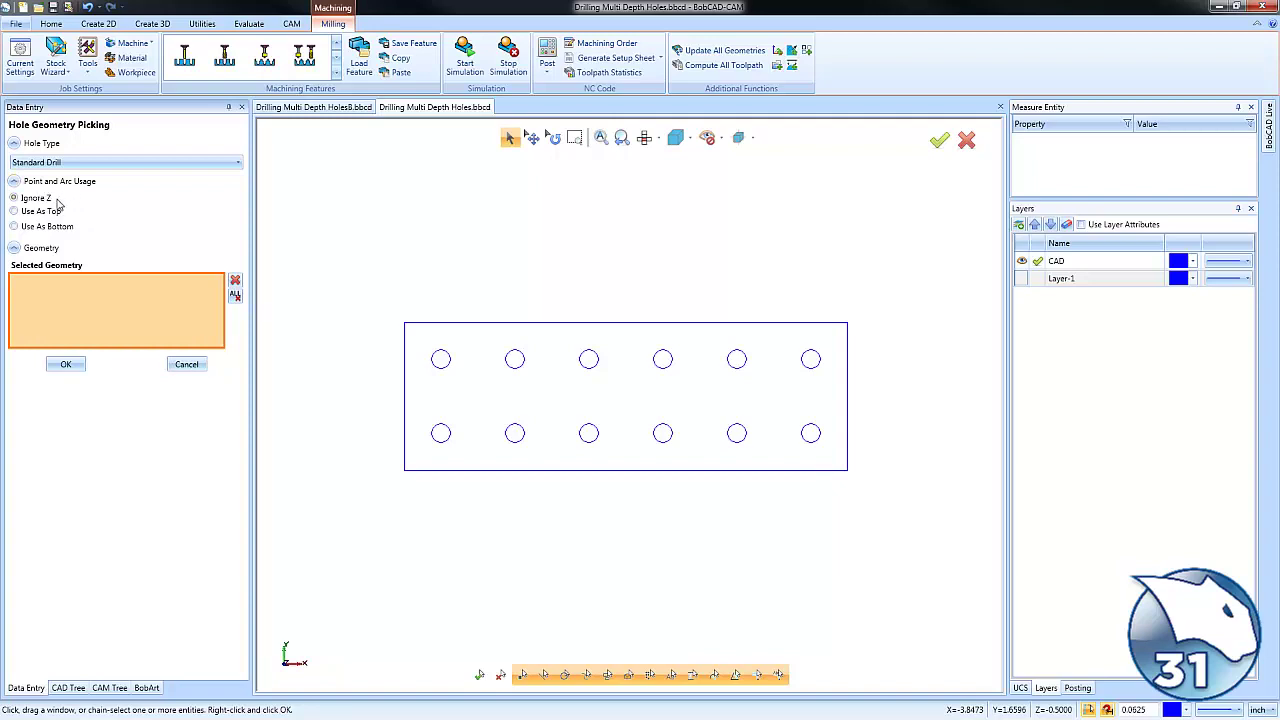
left_click(14, 227)
left_click_drag(424, 345, 838, 465)
left_click(65, 365)
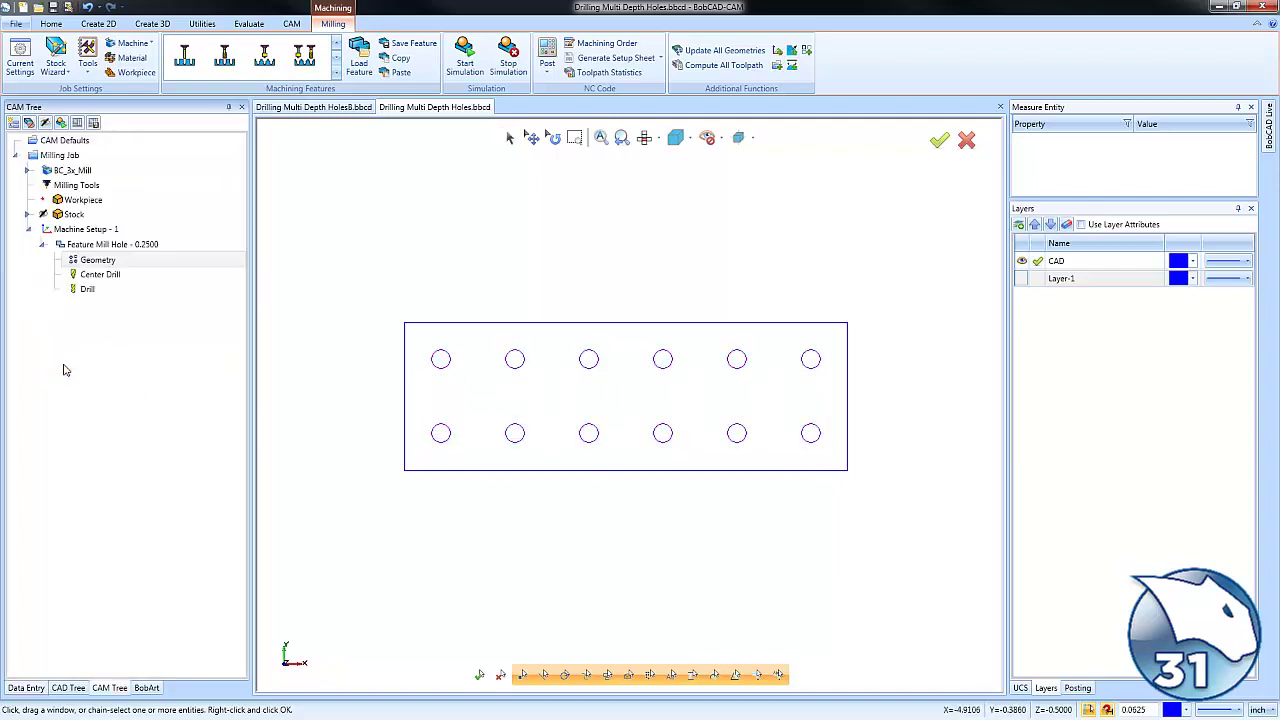
- Check the feature depth of both hole groups in the mill hole feature and compute its toolpath
right_click(110, 250)
left_click(140, 255)
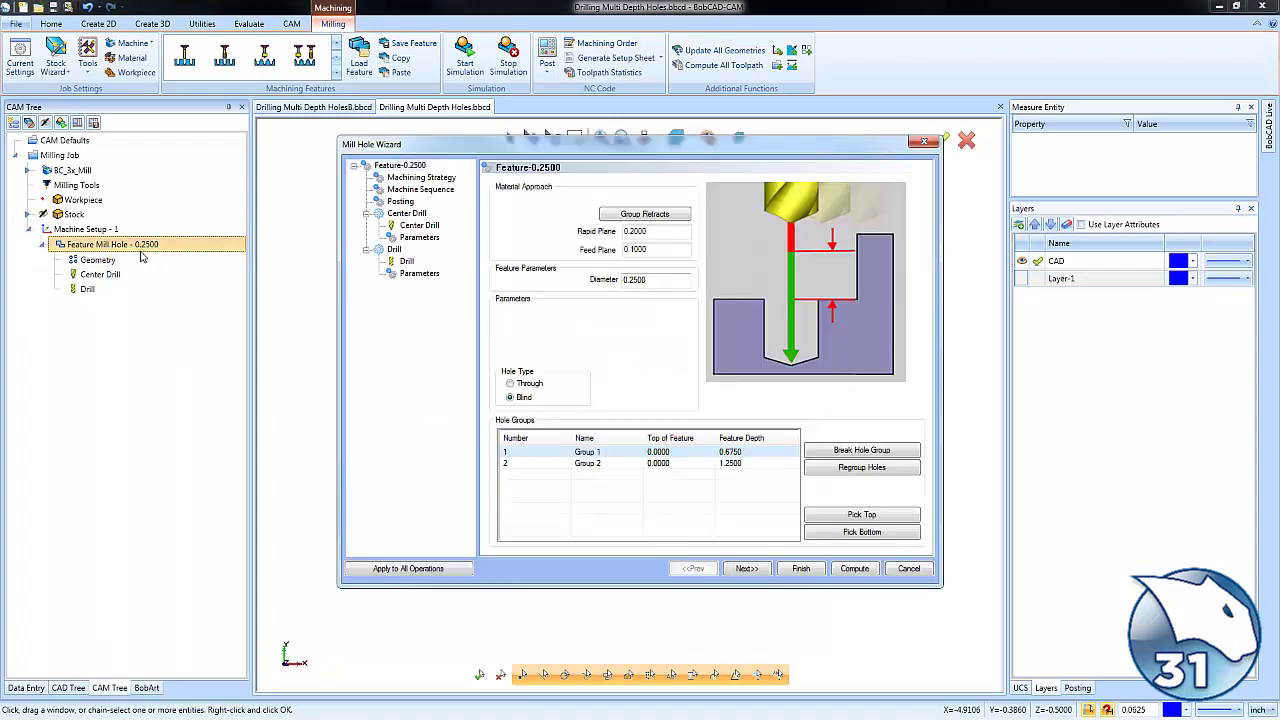
left_click(754, 463)
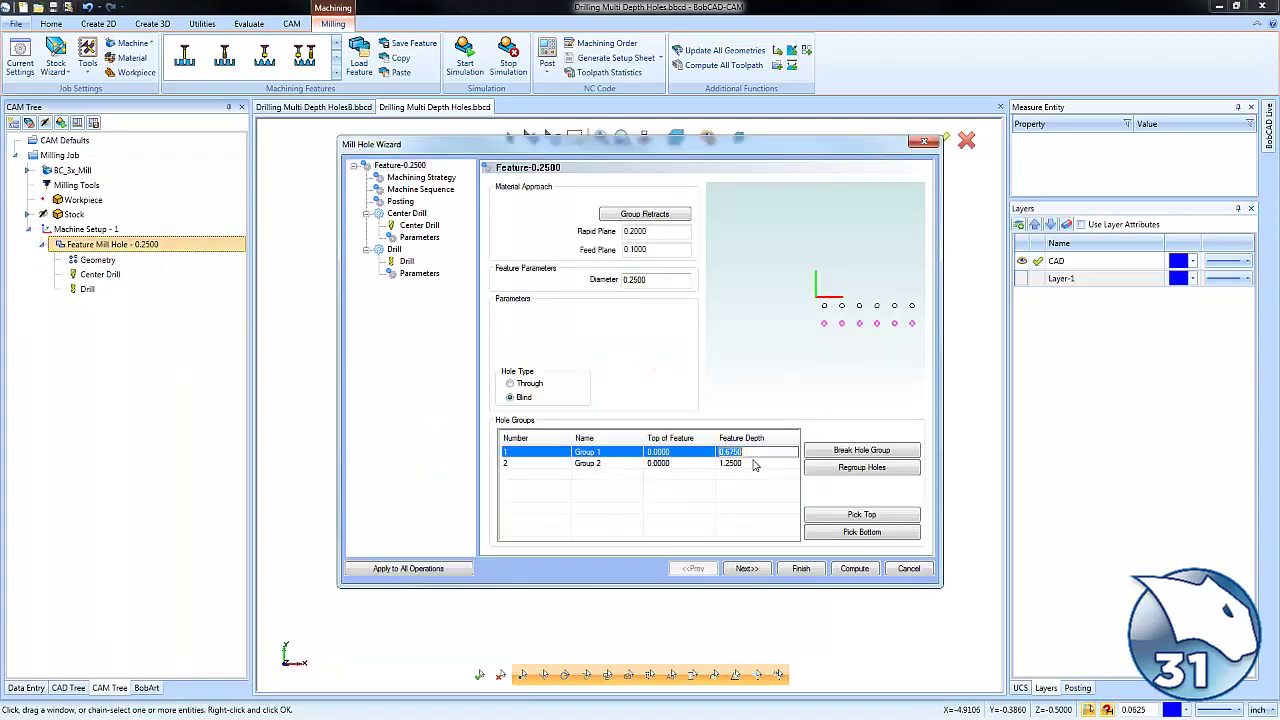
left_click(754, 463)
left_click(755, 461)
left_click(755, 461)
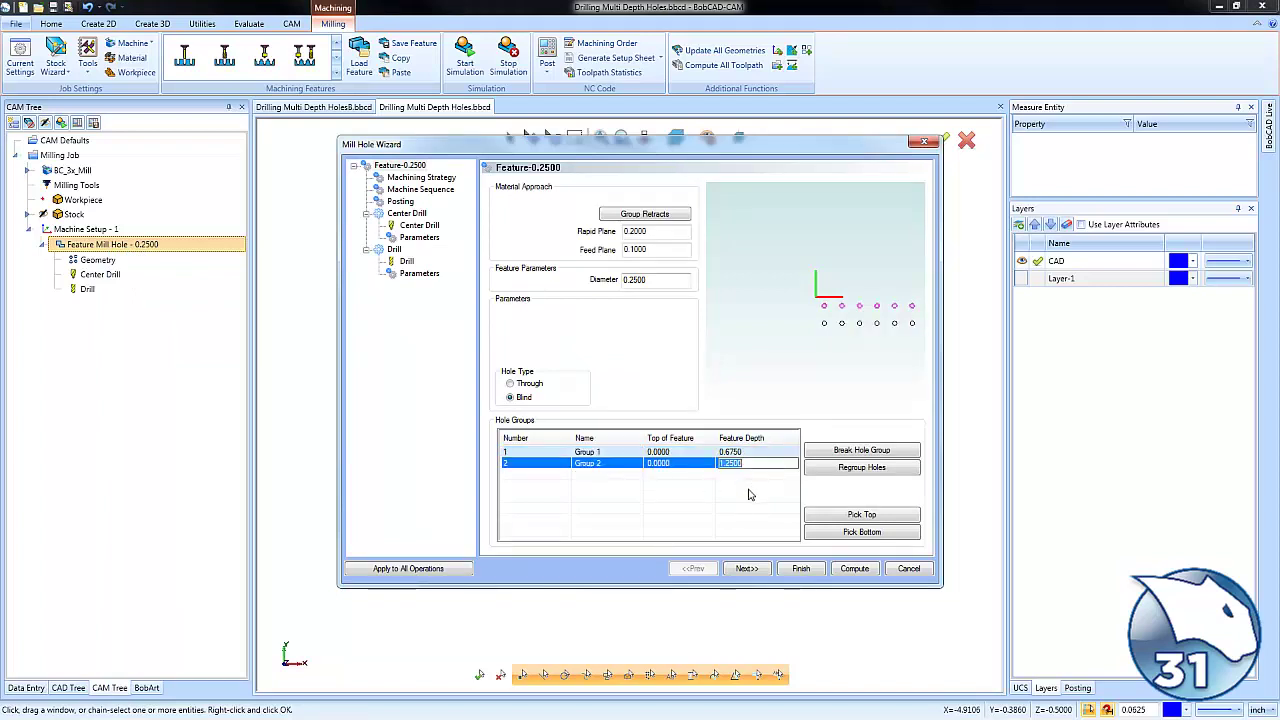
left_click(853, 568)
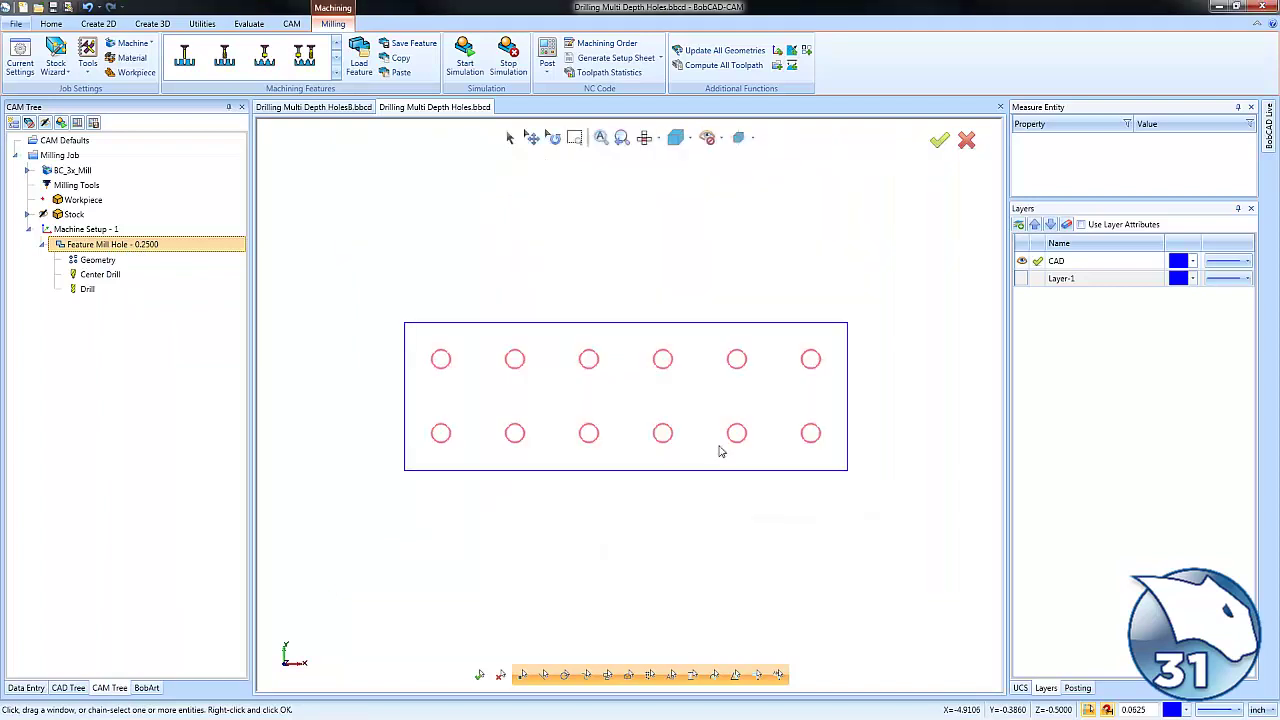
middle_click_drag(686, 477, 615, 505)
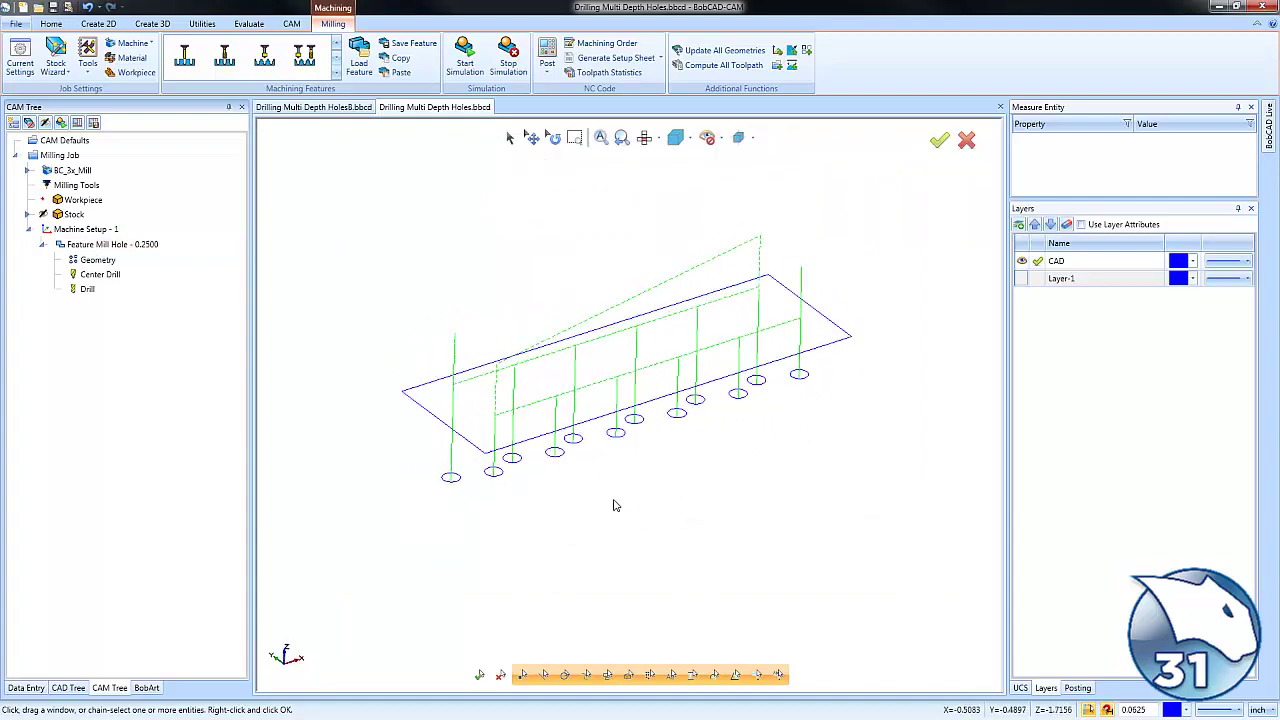